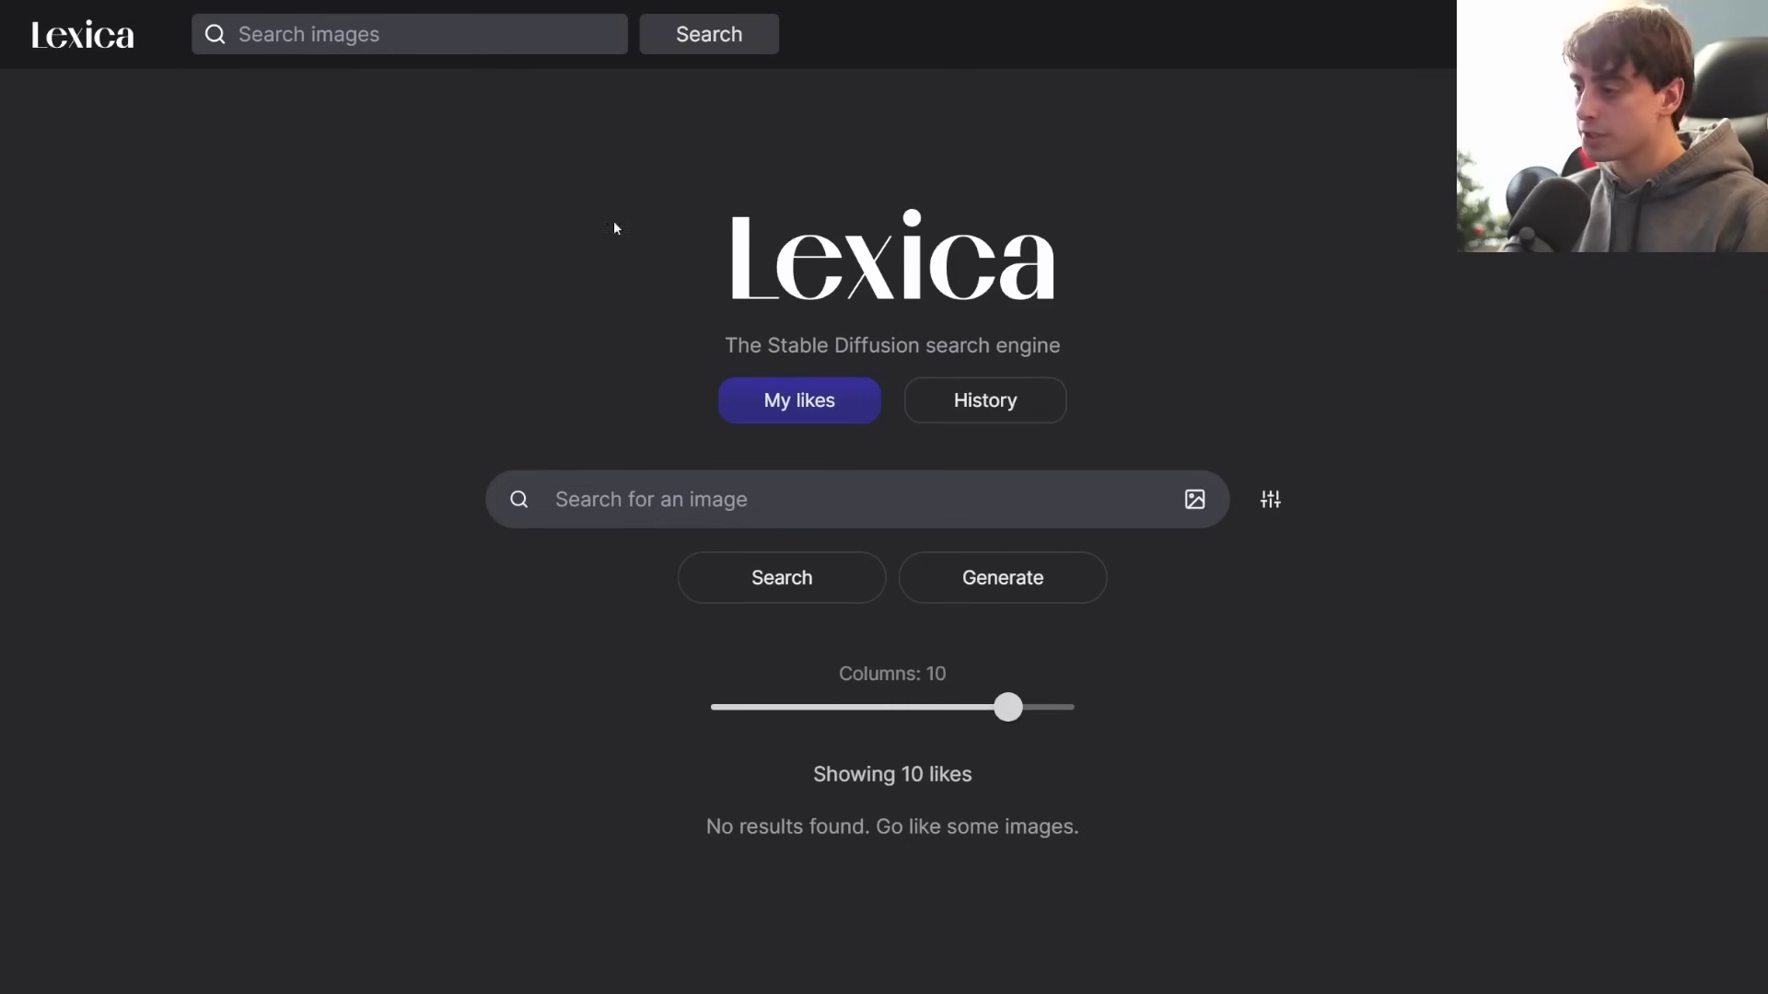
Scroll down through the Lexica image gallery results and back up.
scroll(1128, 511, down, 8)
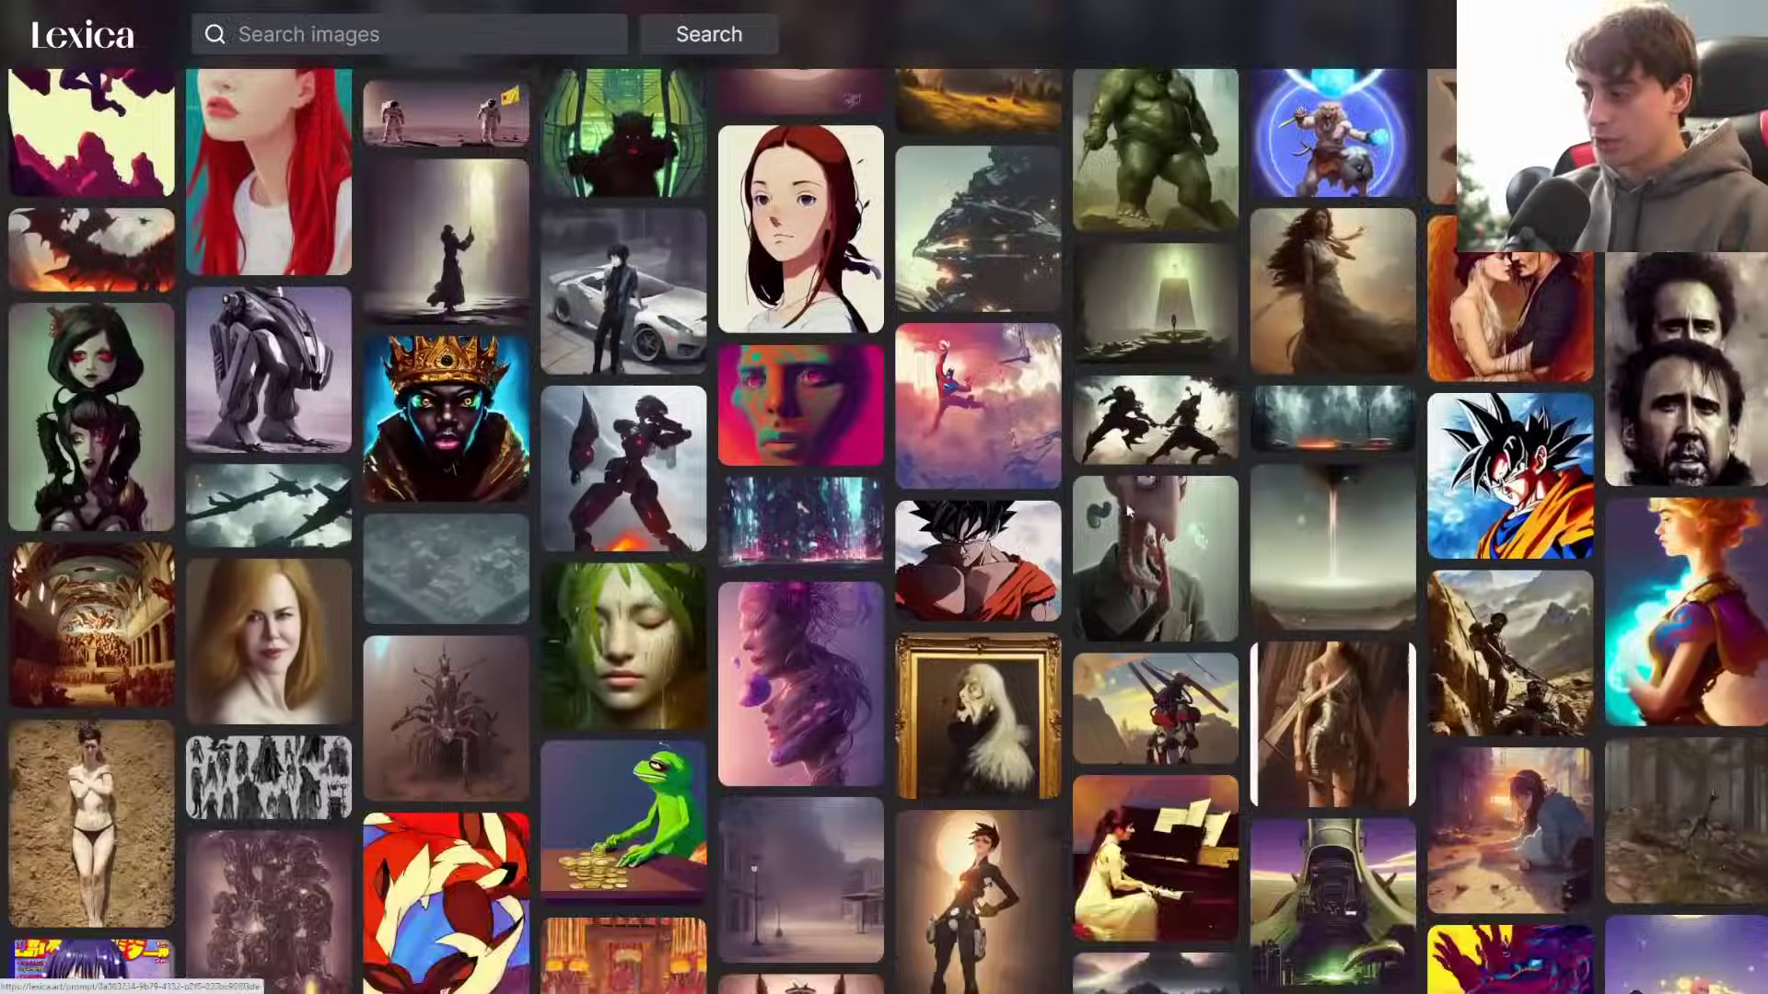
scroll(1127, 511, down, 15)
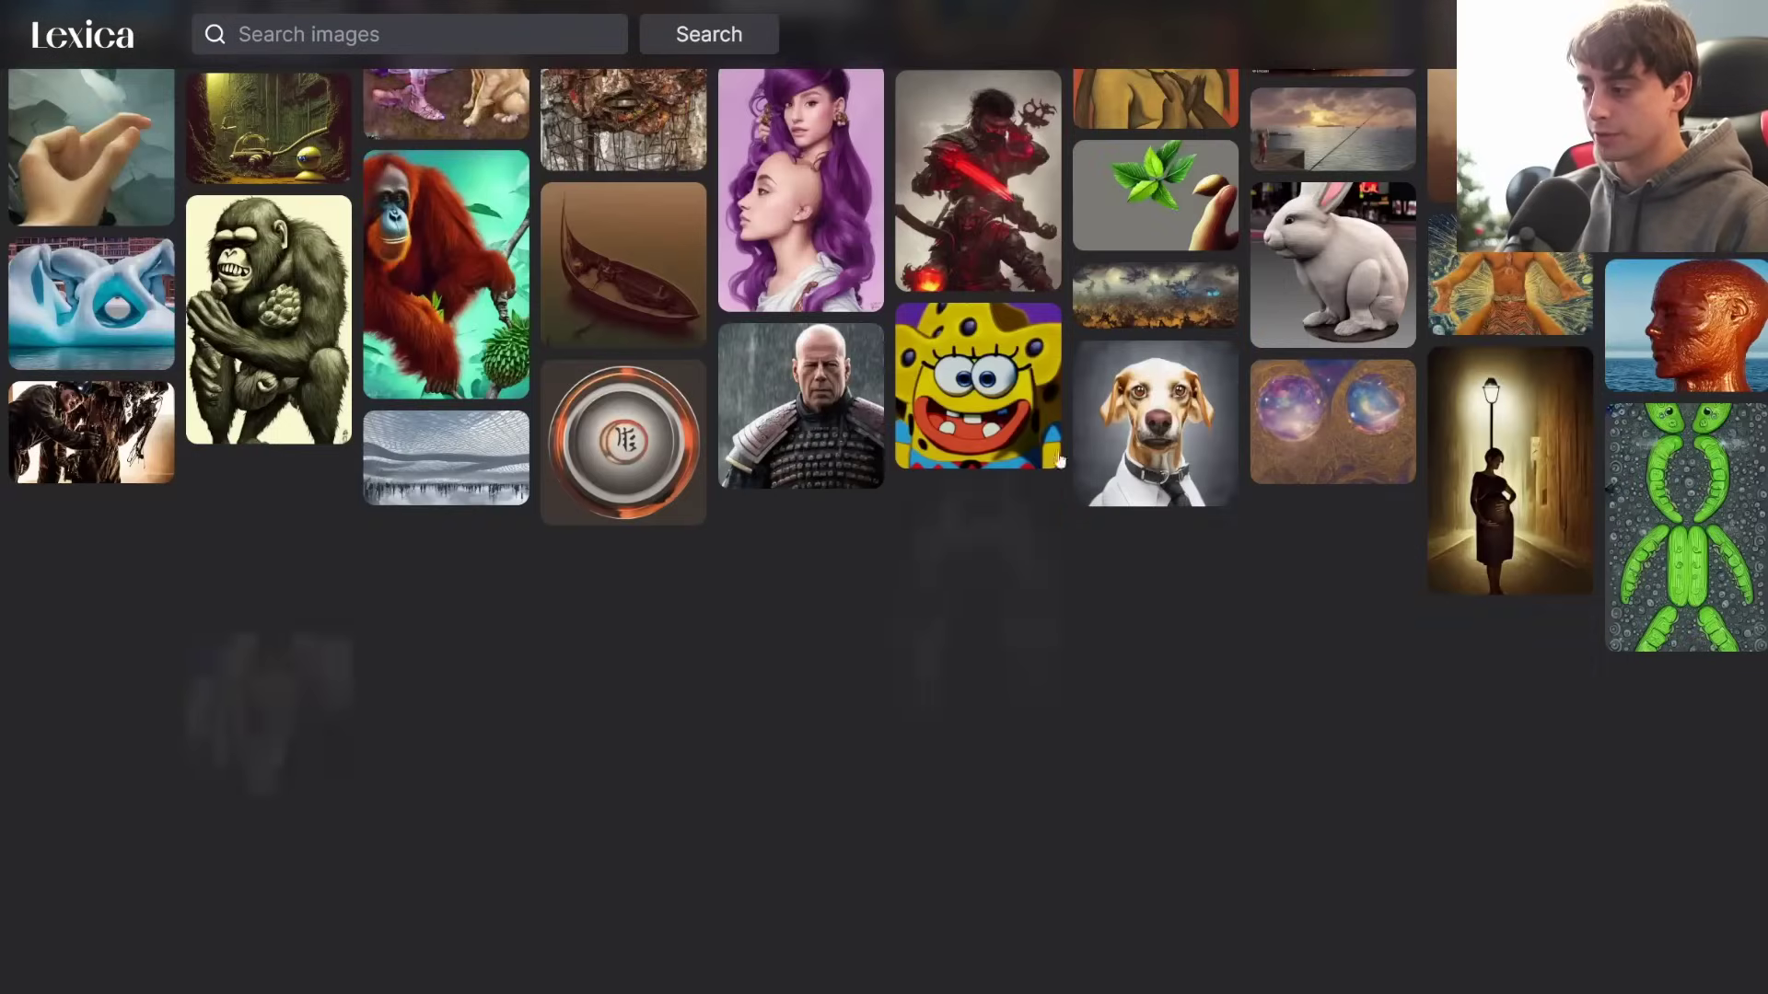
mouse_move(926, 350)
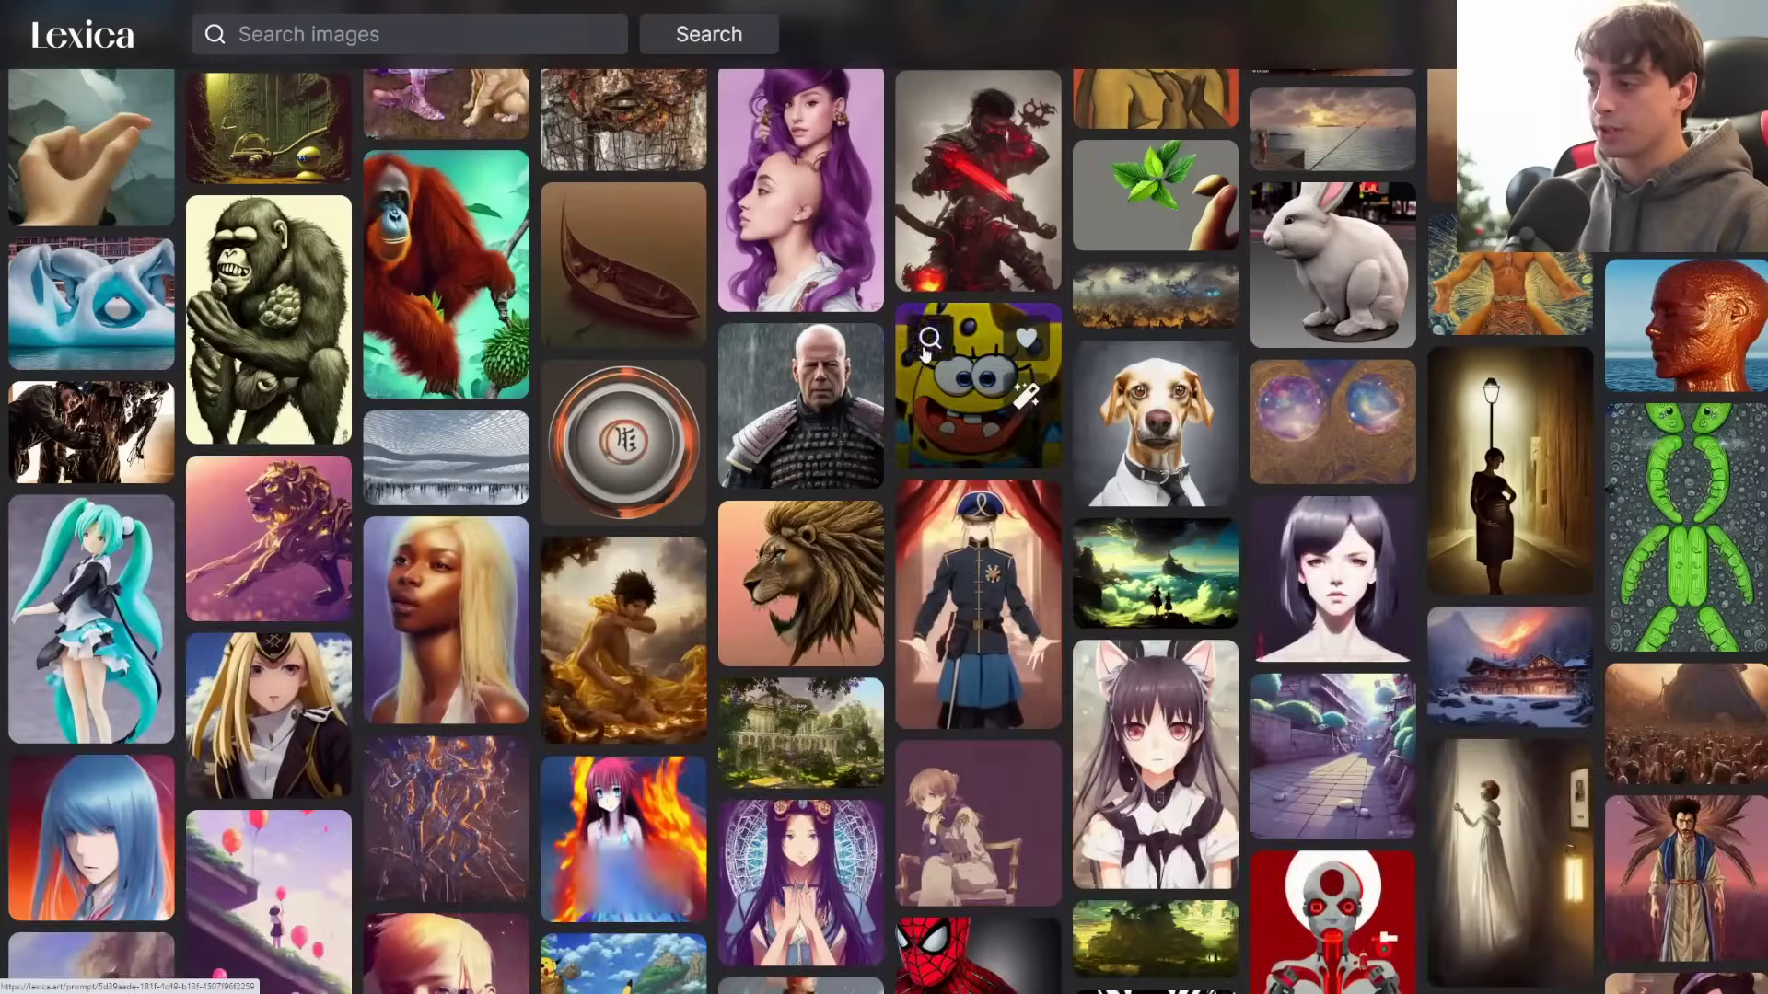
scroll(926, 350, up, 20)
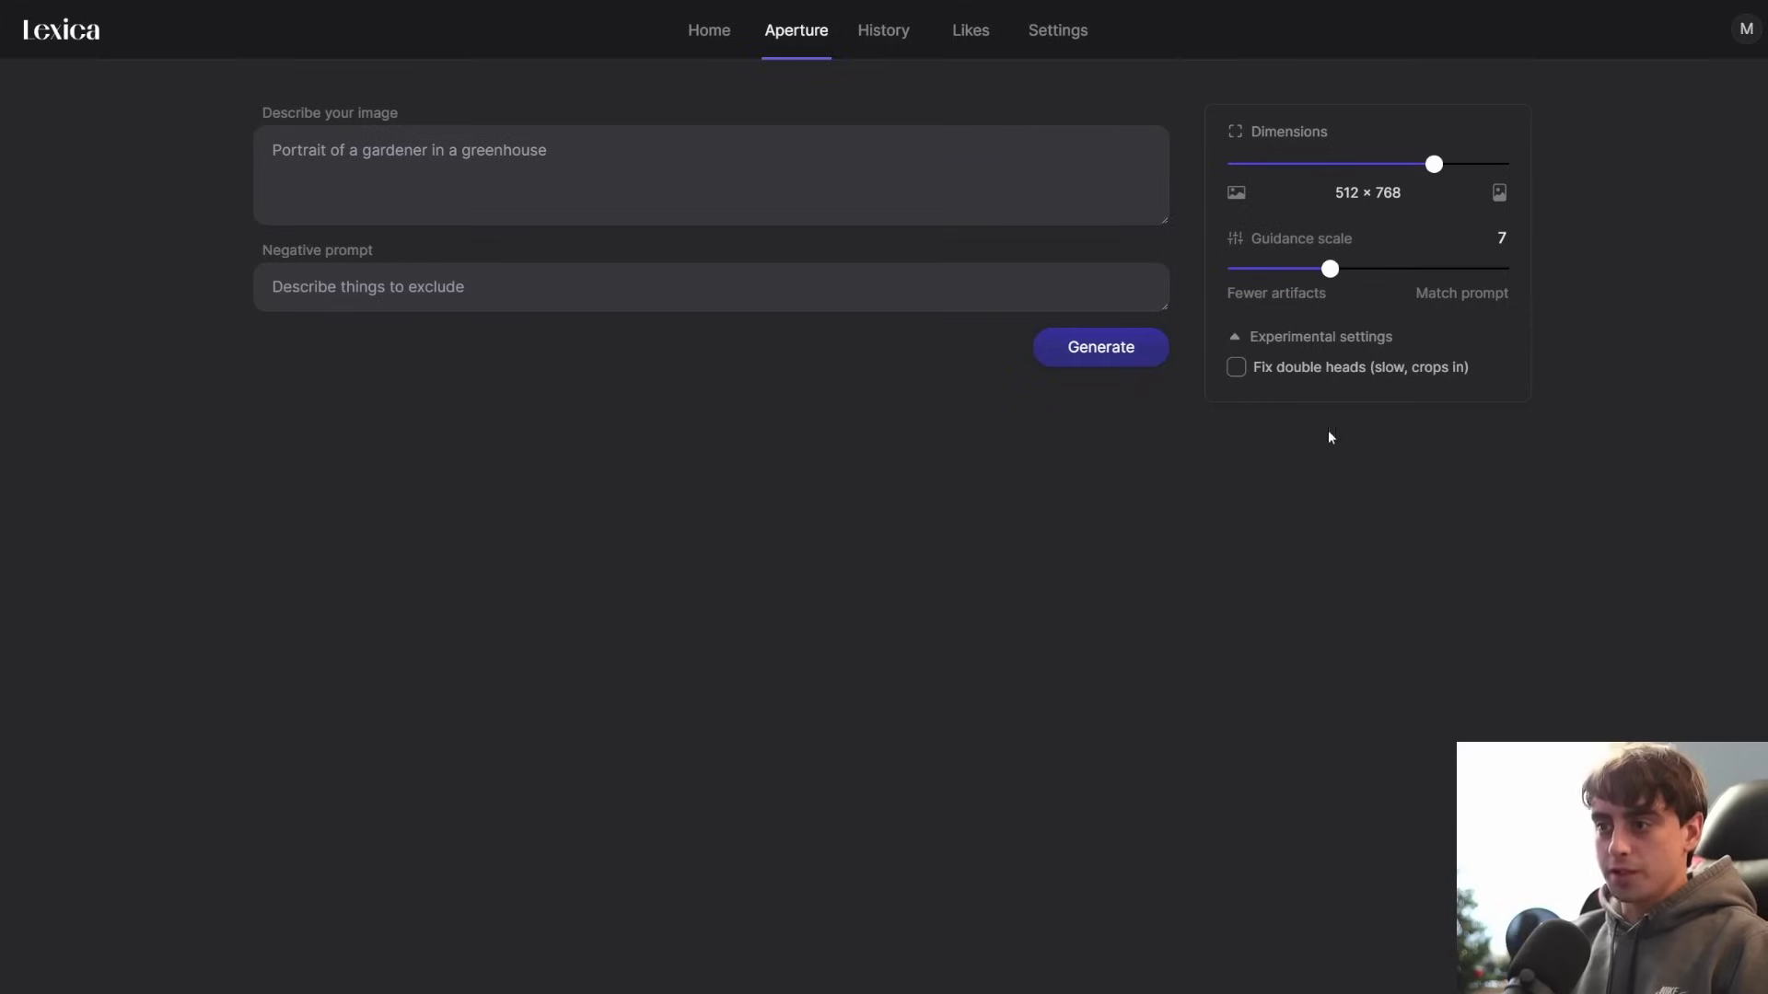
Try the Dimensions slider extremes, settle on 512 × 640, and test Guidance scale values.
click(1434, 168)
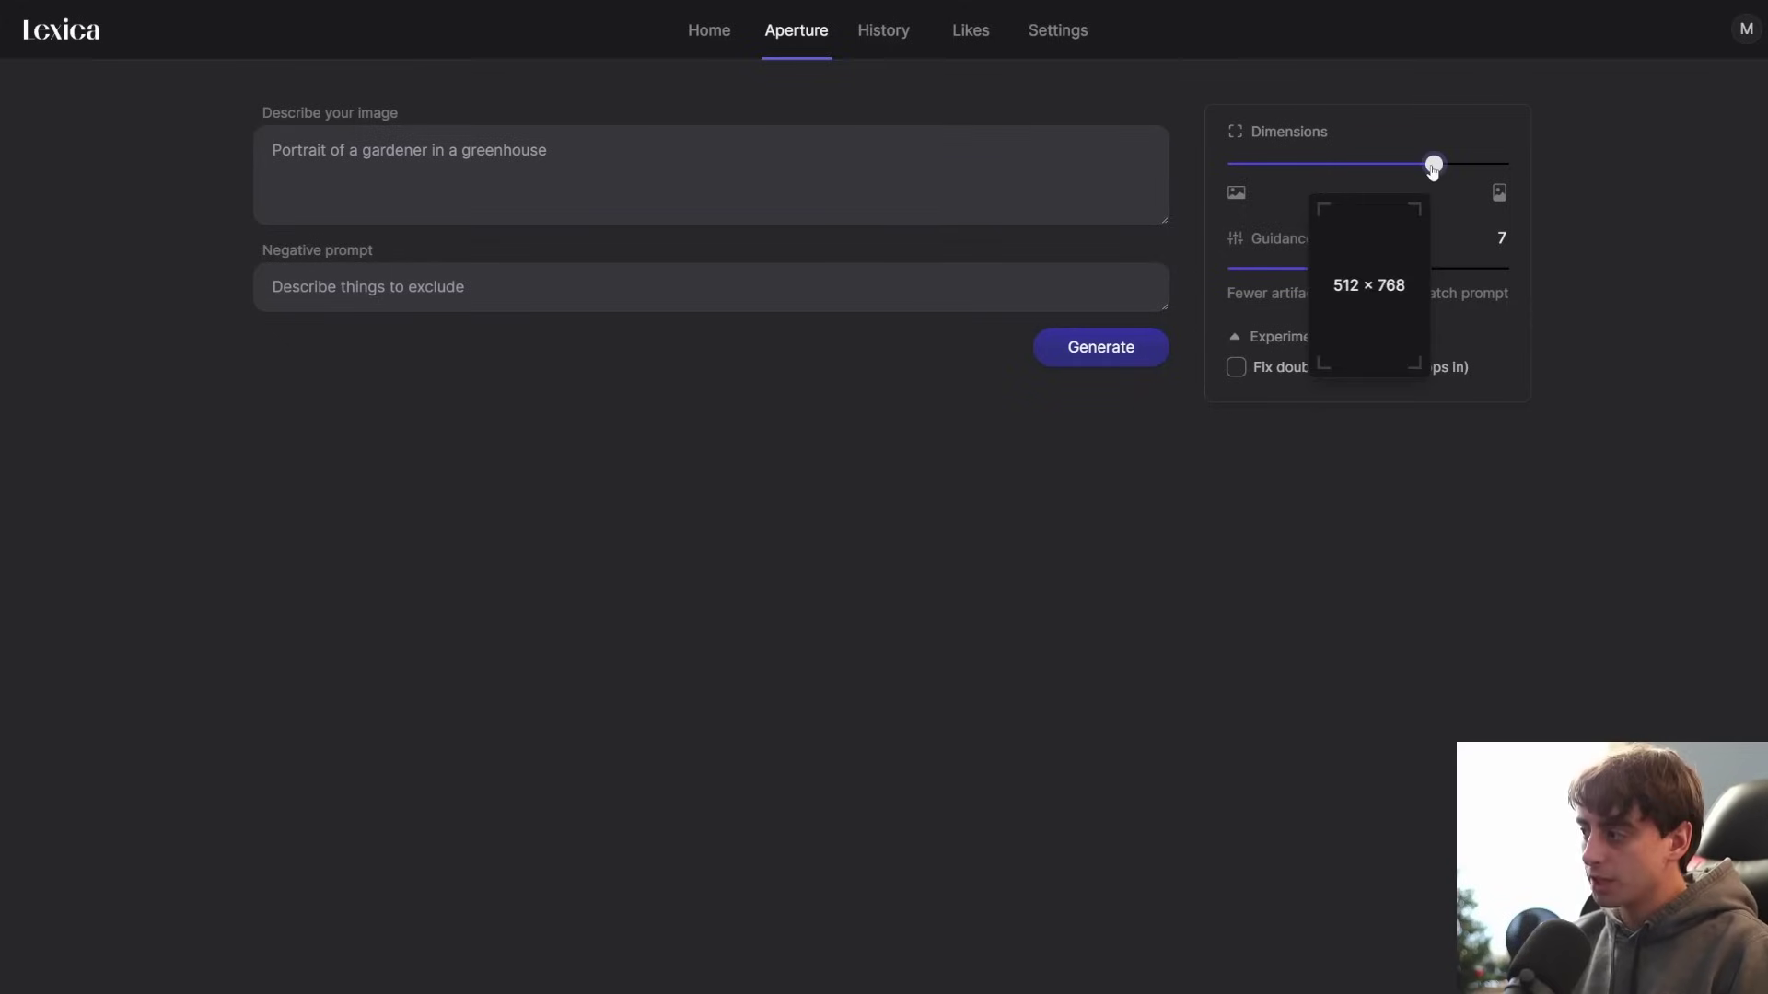
drag(1433, 168, 1532, 181)
click(1503, 166)
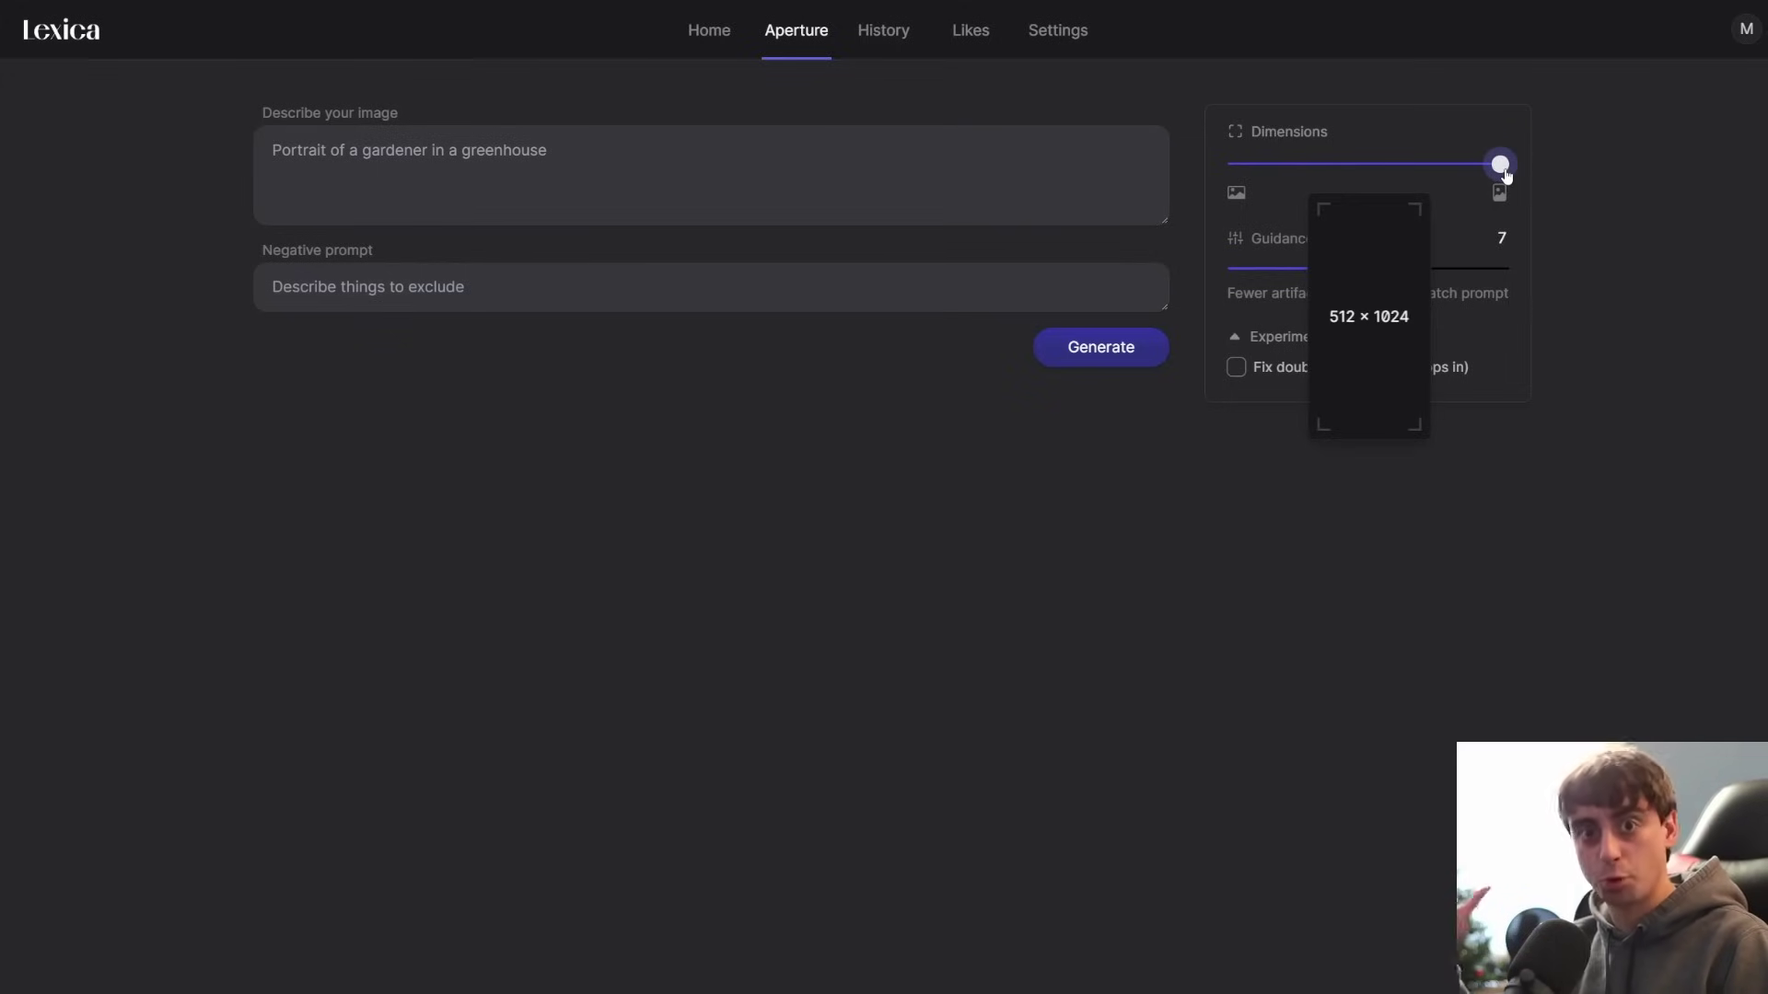
drag(1506, 175, 1400, 164)
click(1349, 269)
mouse_move(1349, 270)
mouse_down()
mouse_move(1271, 268)
mouse_move(1369, 269)
mouse_move(1311, 268)
mouse_move(1334, 245)
mouse_move(1292, 256)
mouse_move(1344, 251)
mouse_move(1330, 264)
mouse_up()
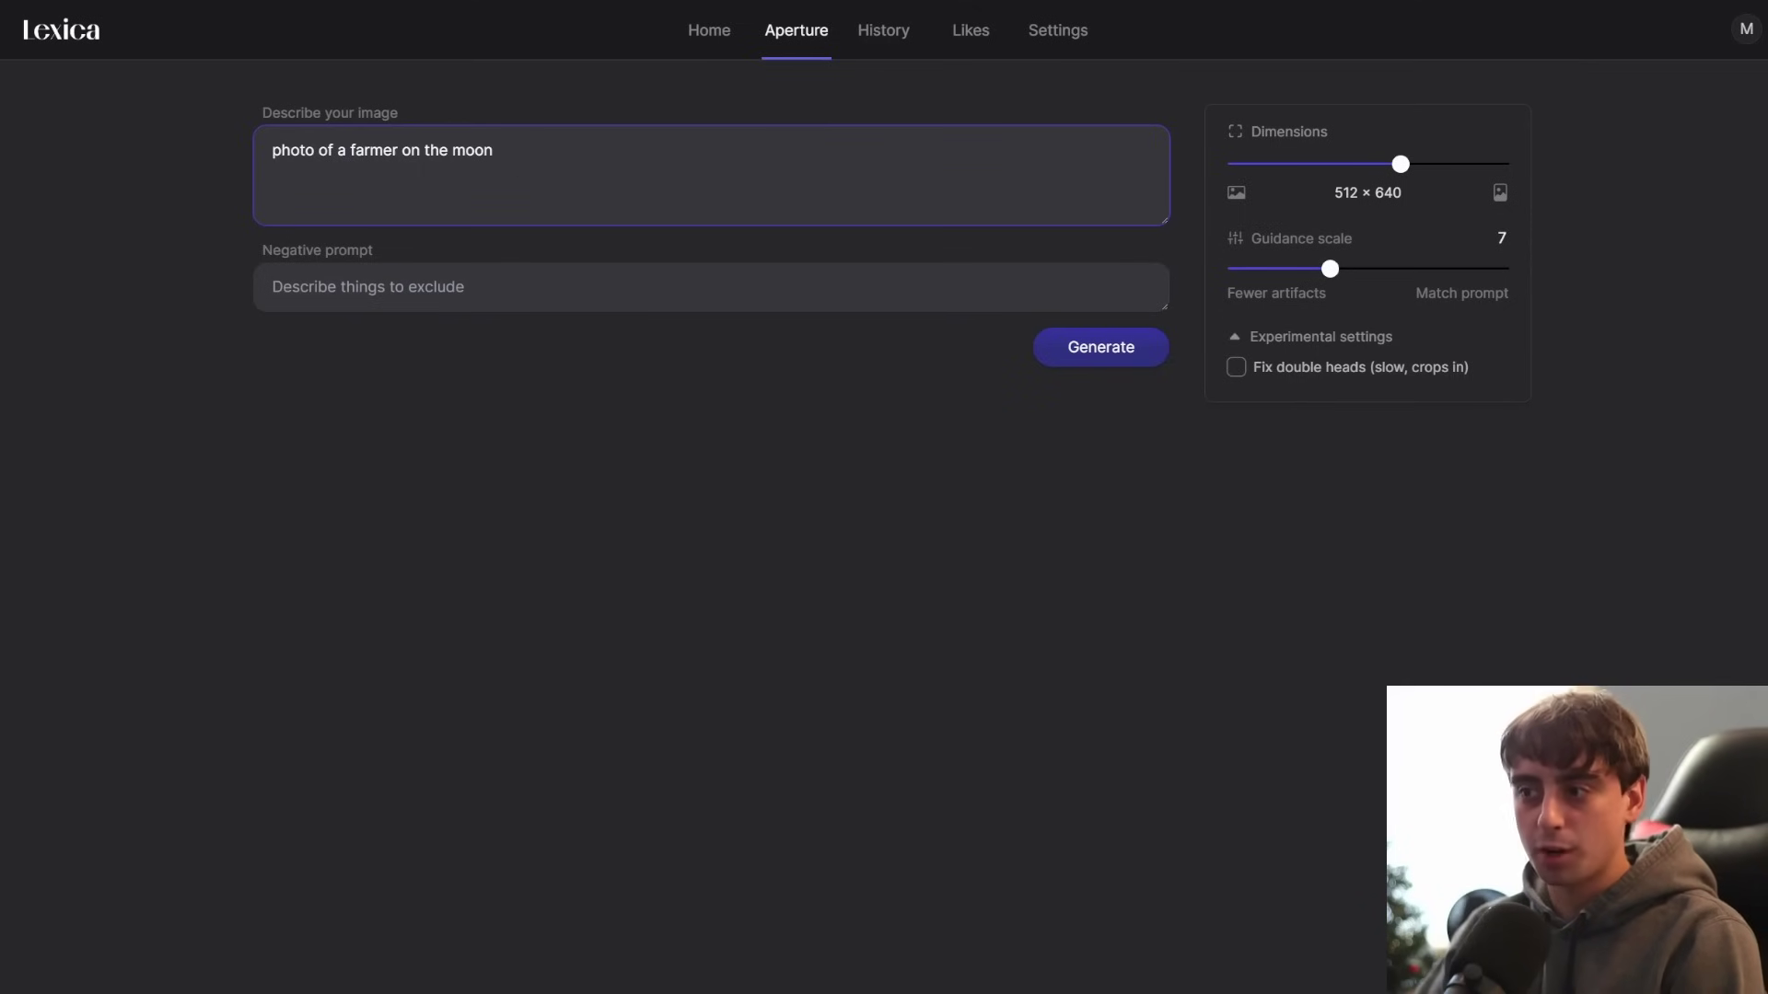
Generate the farmer-on-the-moon images and enlarge the fourth result, then close it.
click(1087, 368)
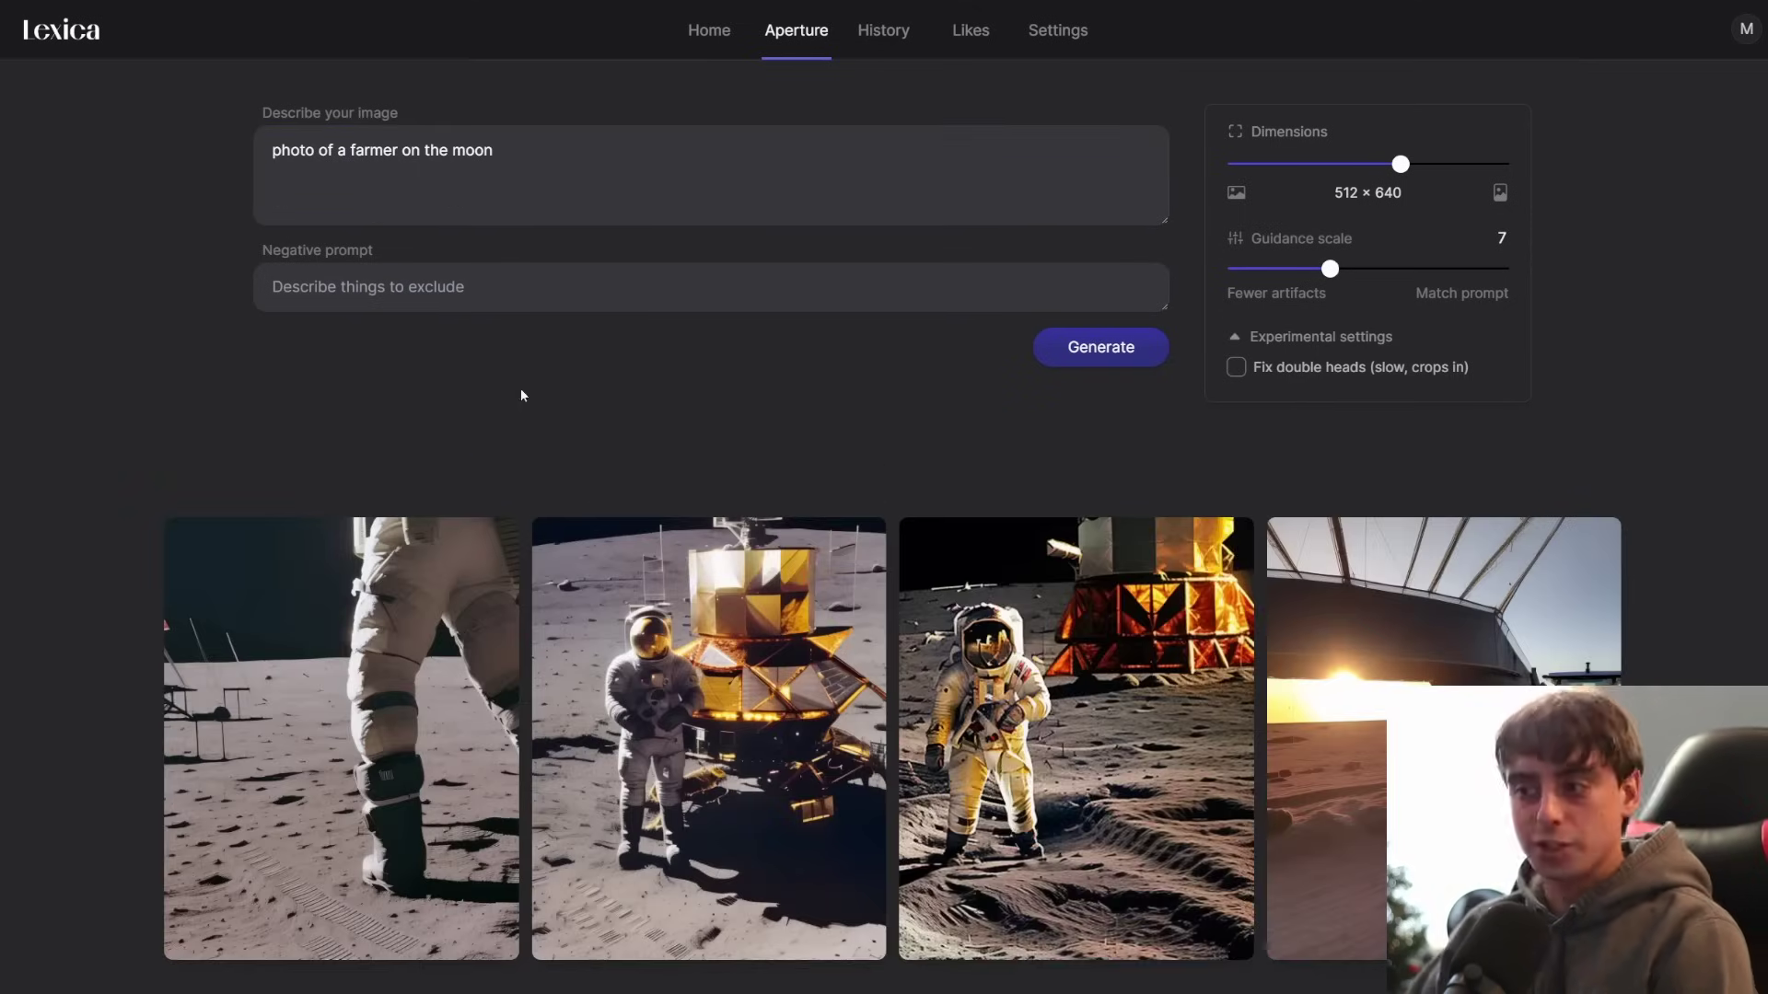
scroll(814, 431, down, 1)
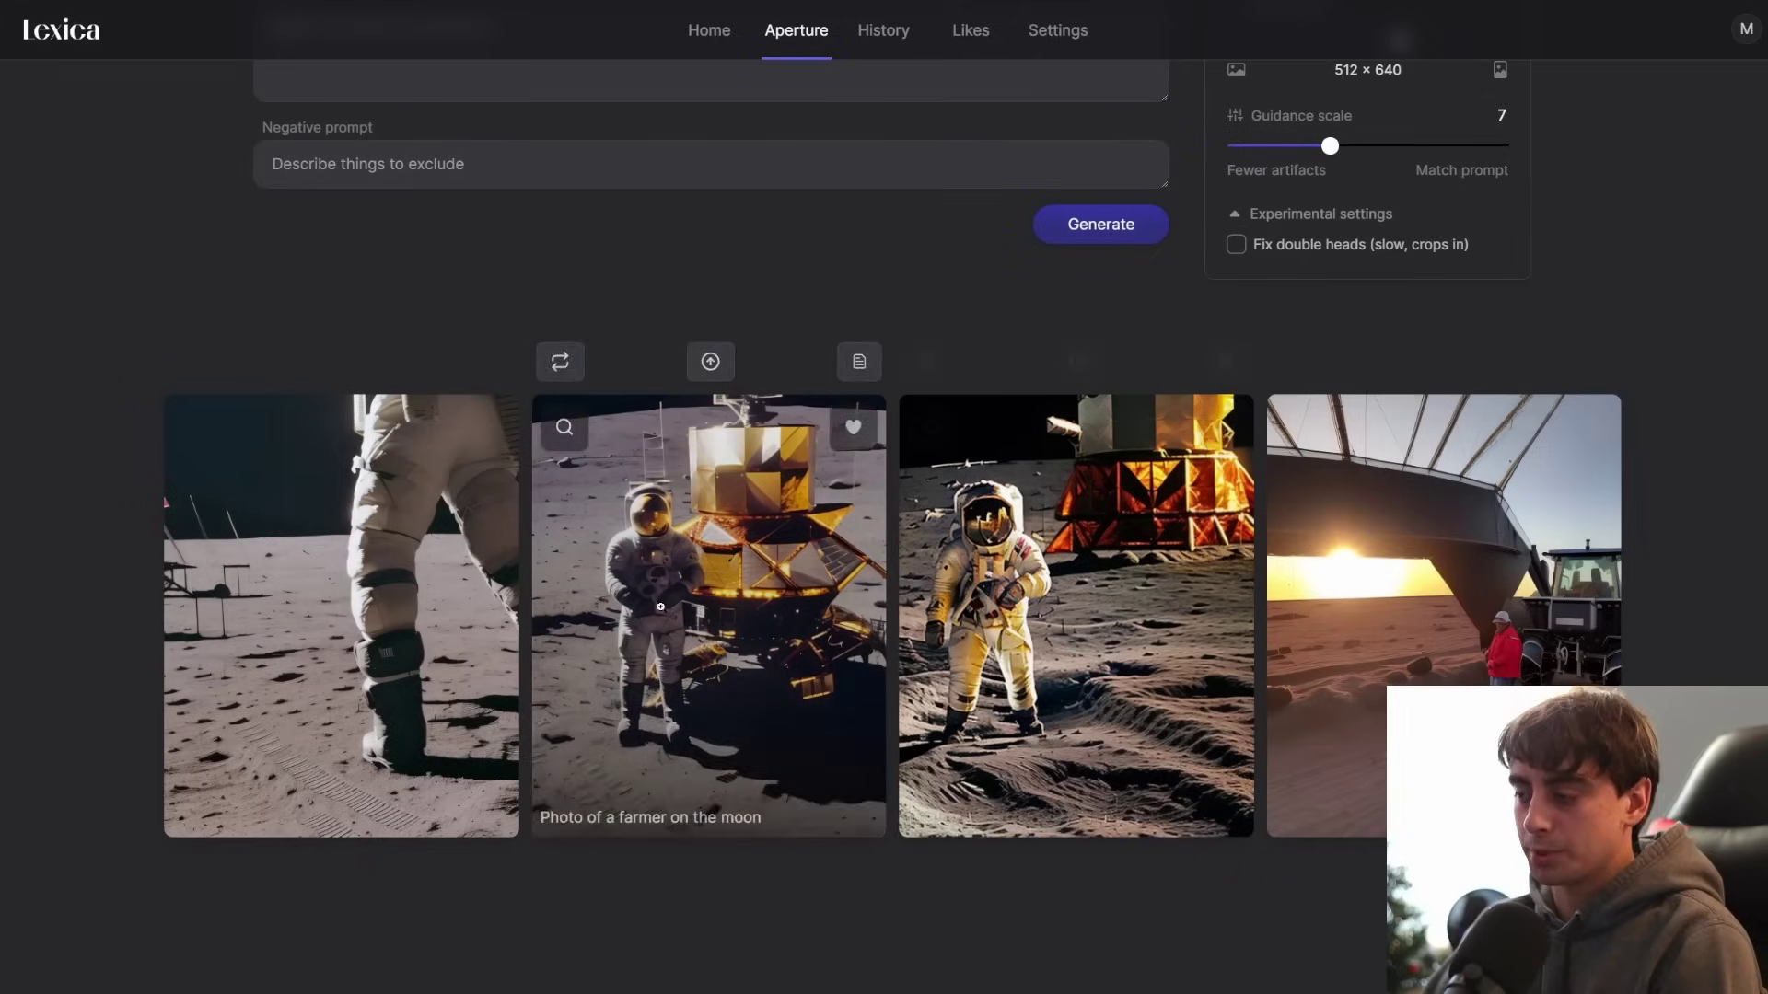
click(1405, 649)
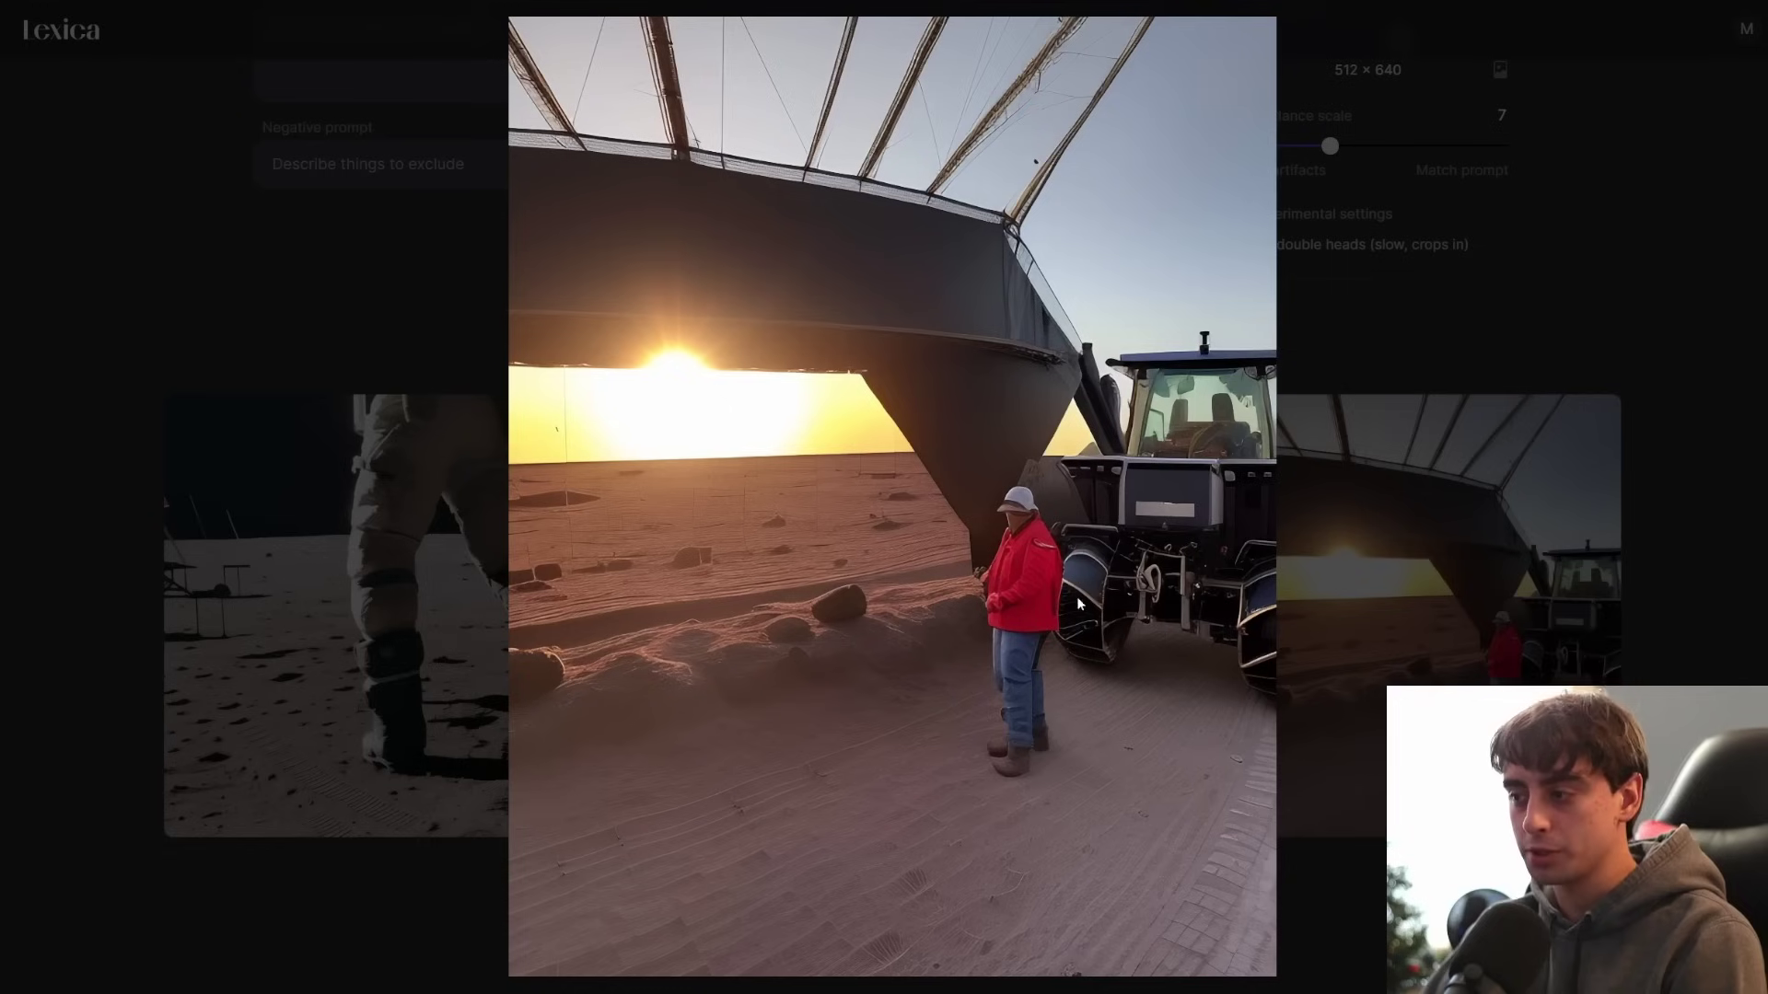
click(1543, 313)
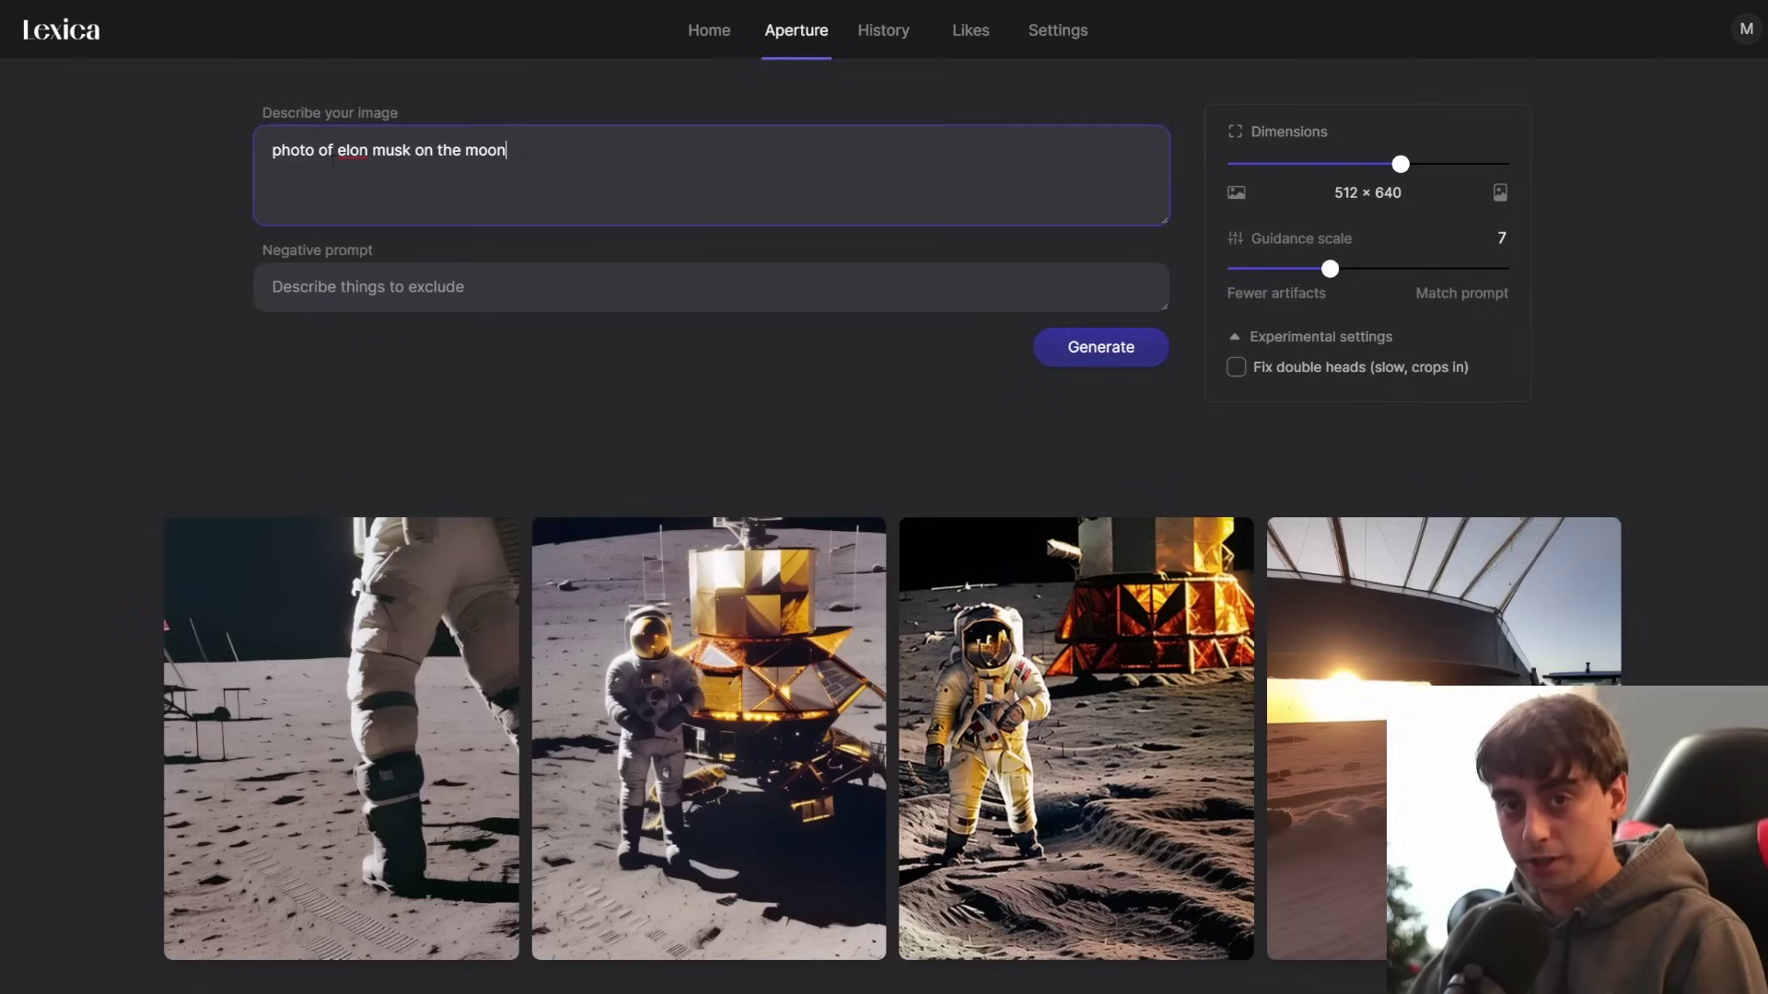
Generate Elon Musk on the moon images and enlarge the one of Elon standing.
key(Return)
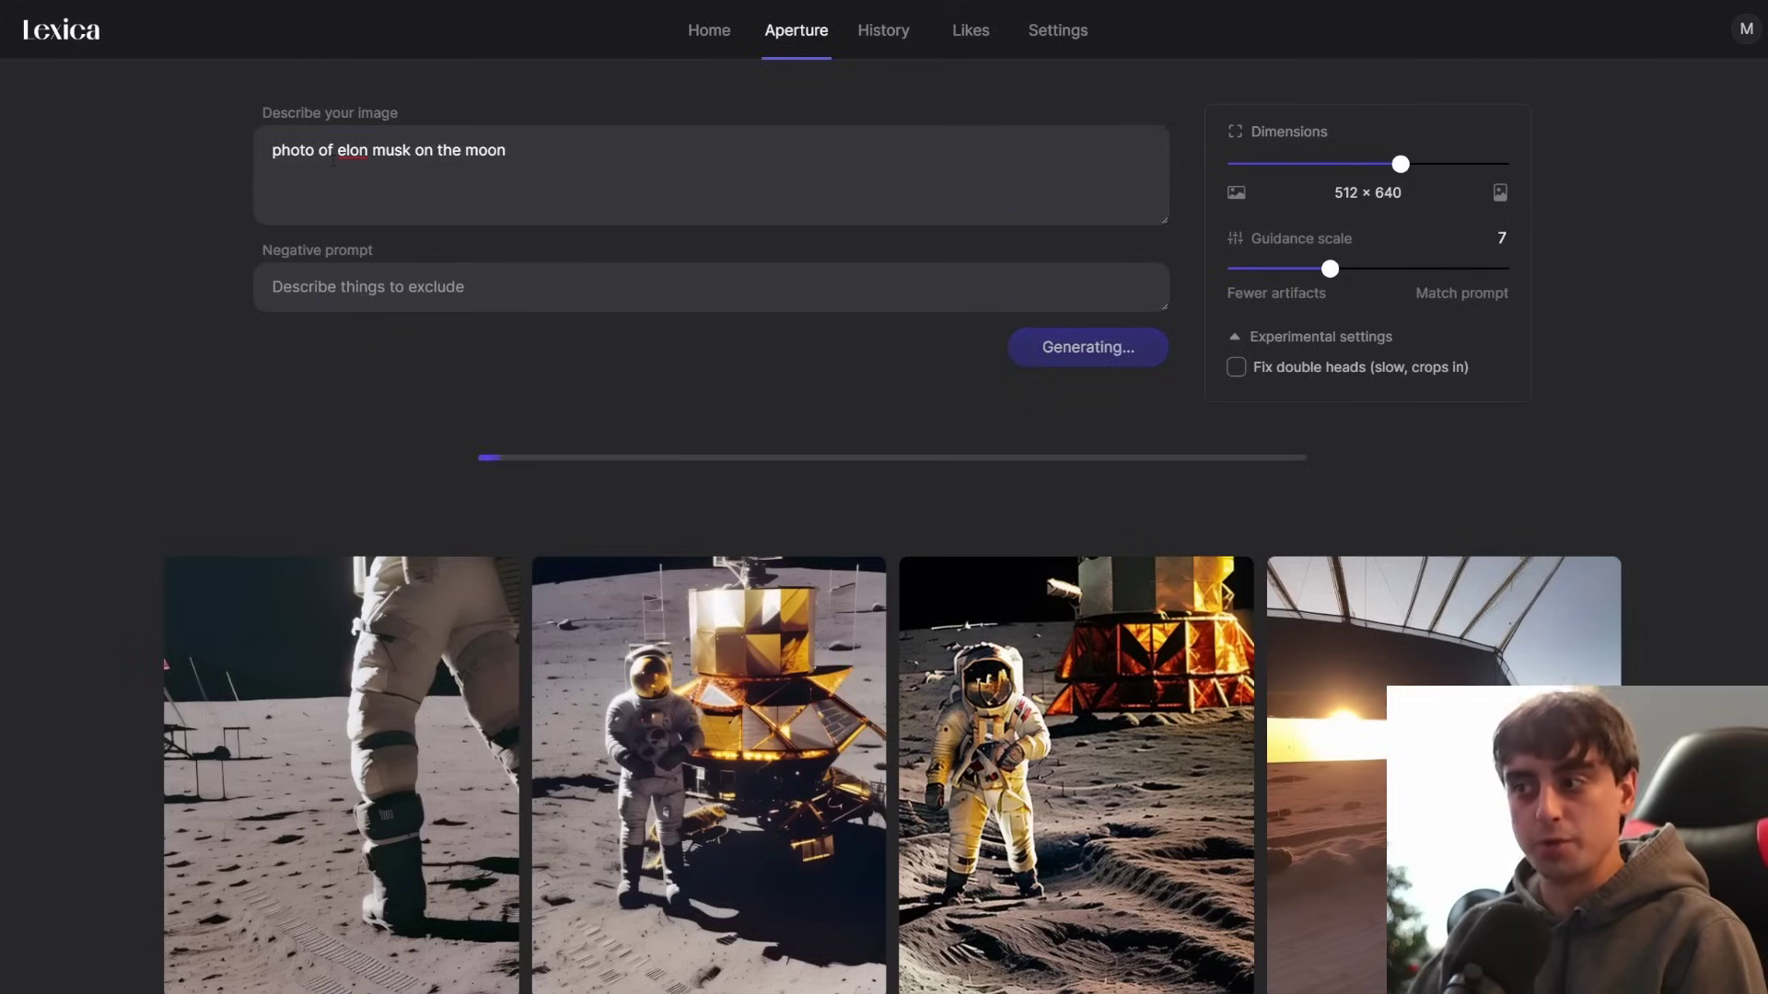
scroll(1363, 704, down, 3)
scroll(1289, 612, up, 1)
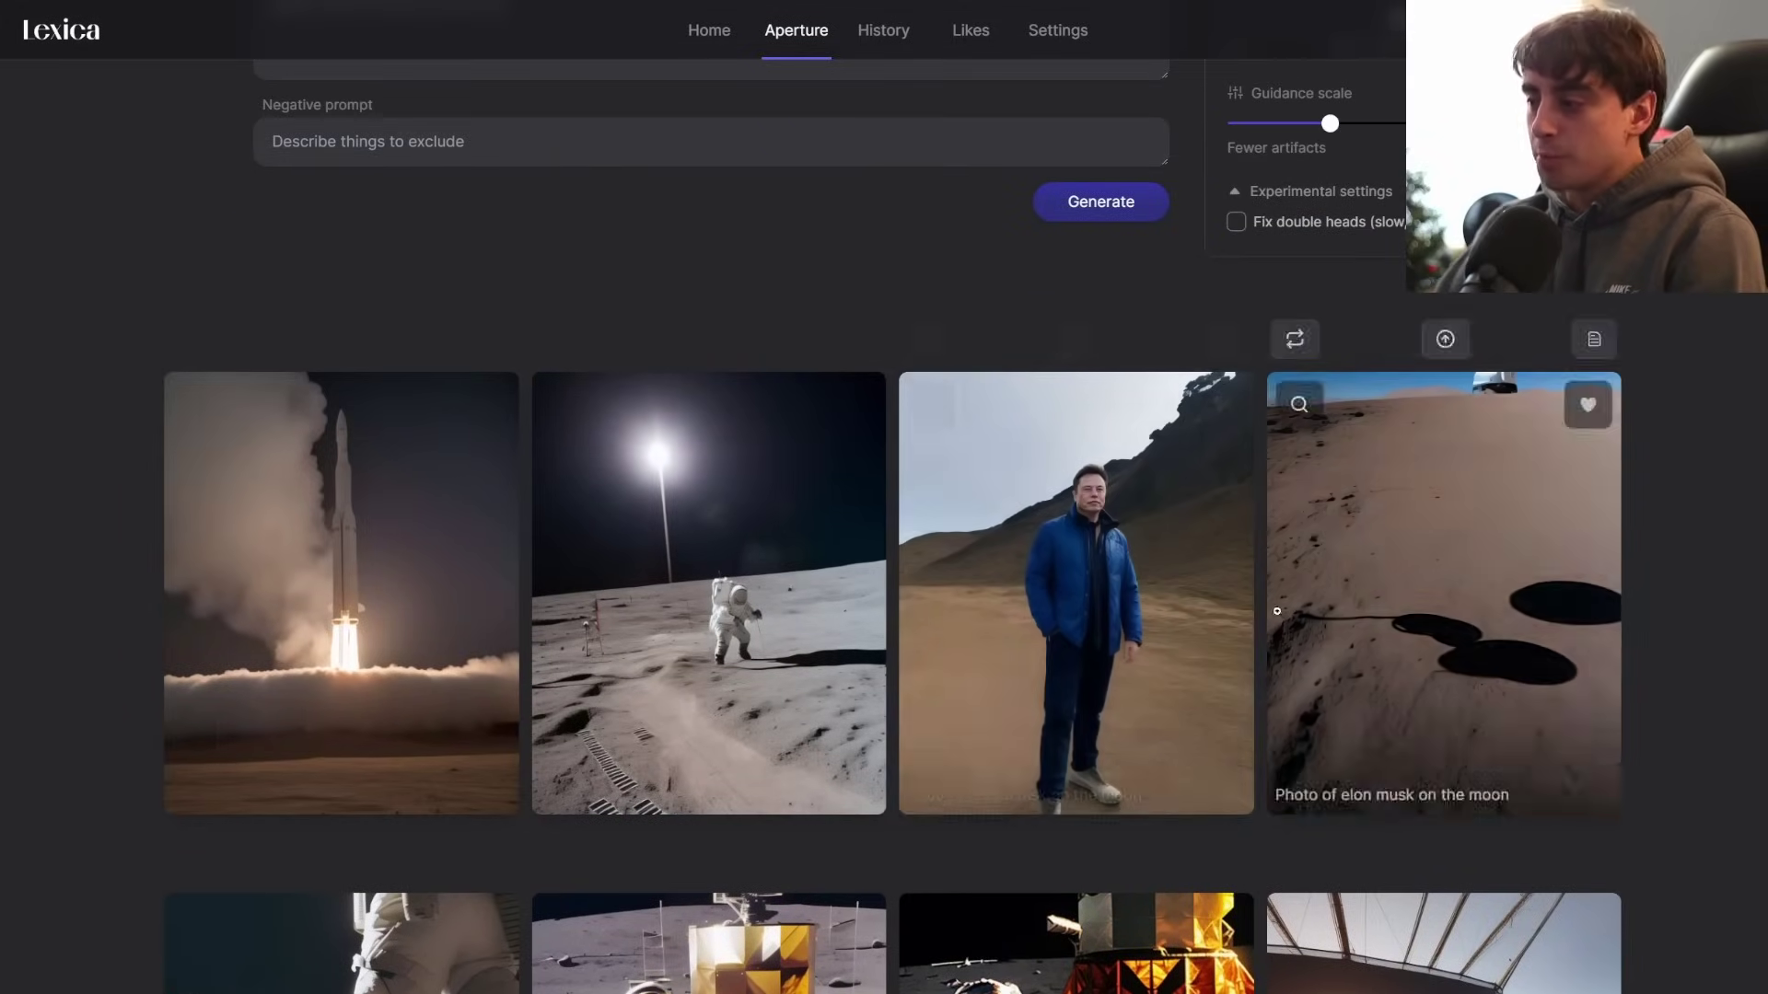
mouse_move(358, 627)
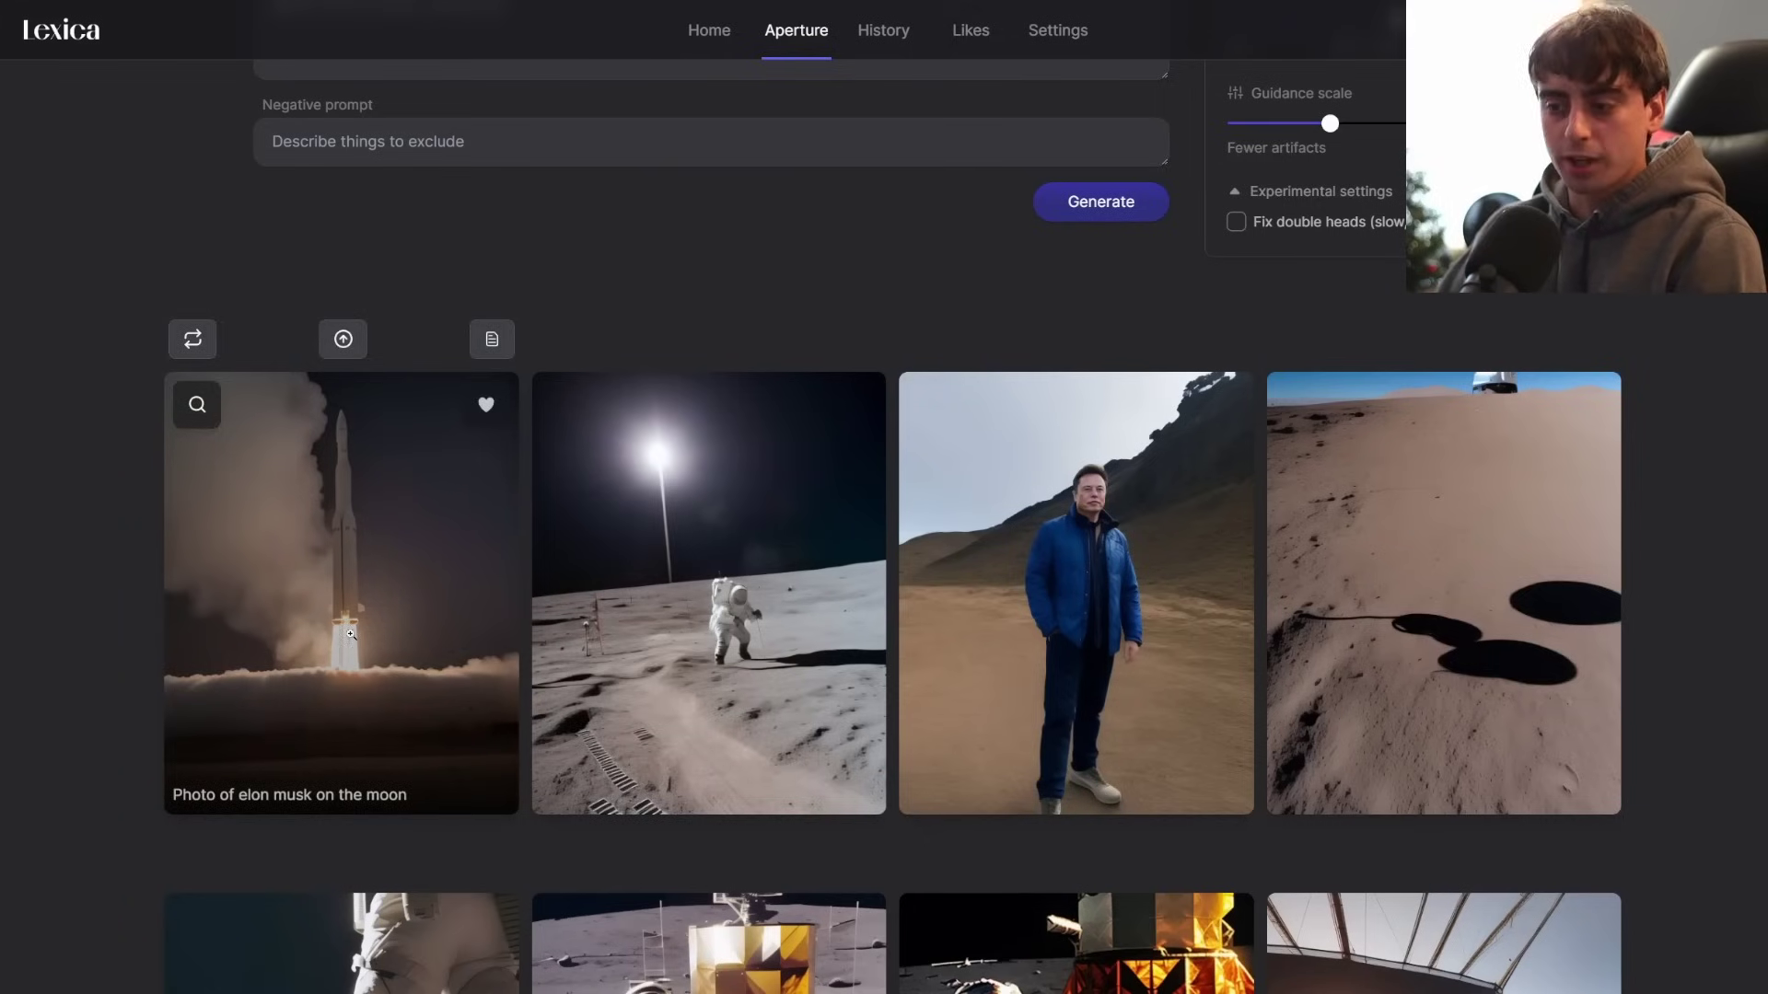
click(1151, 626)
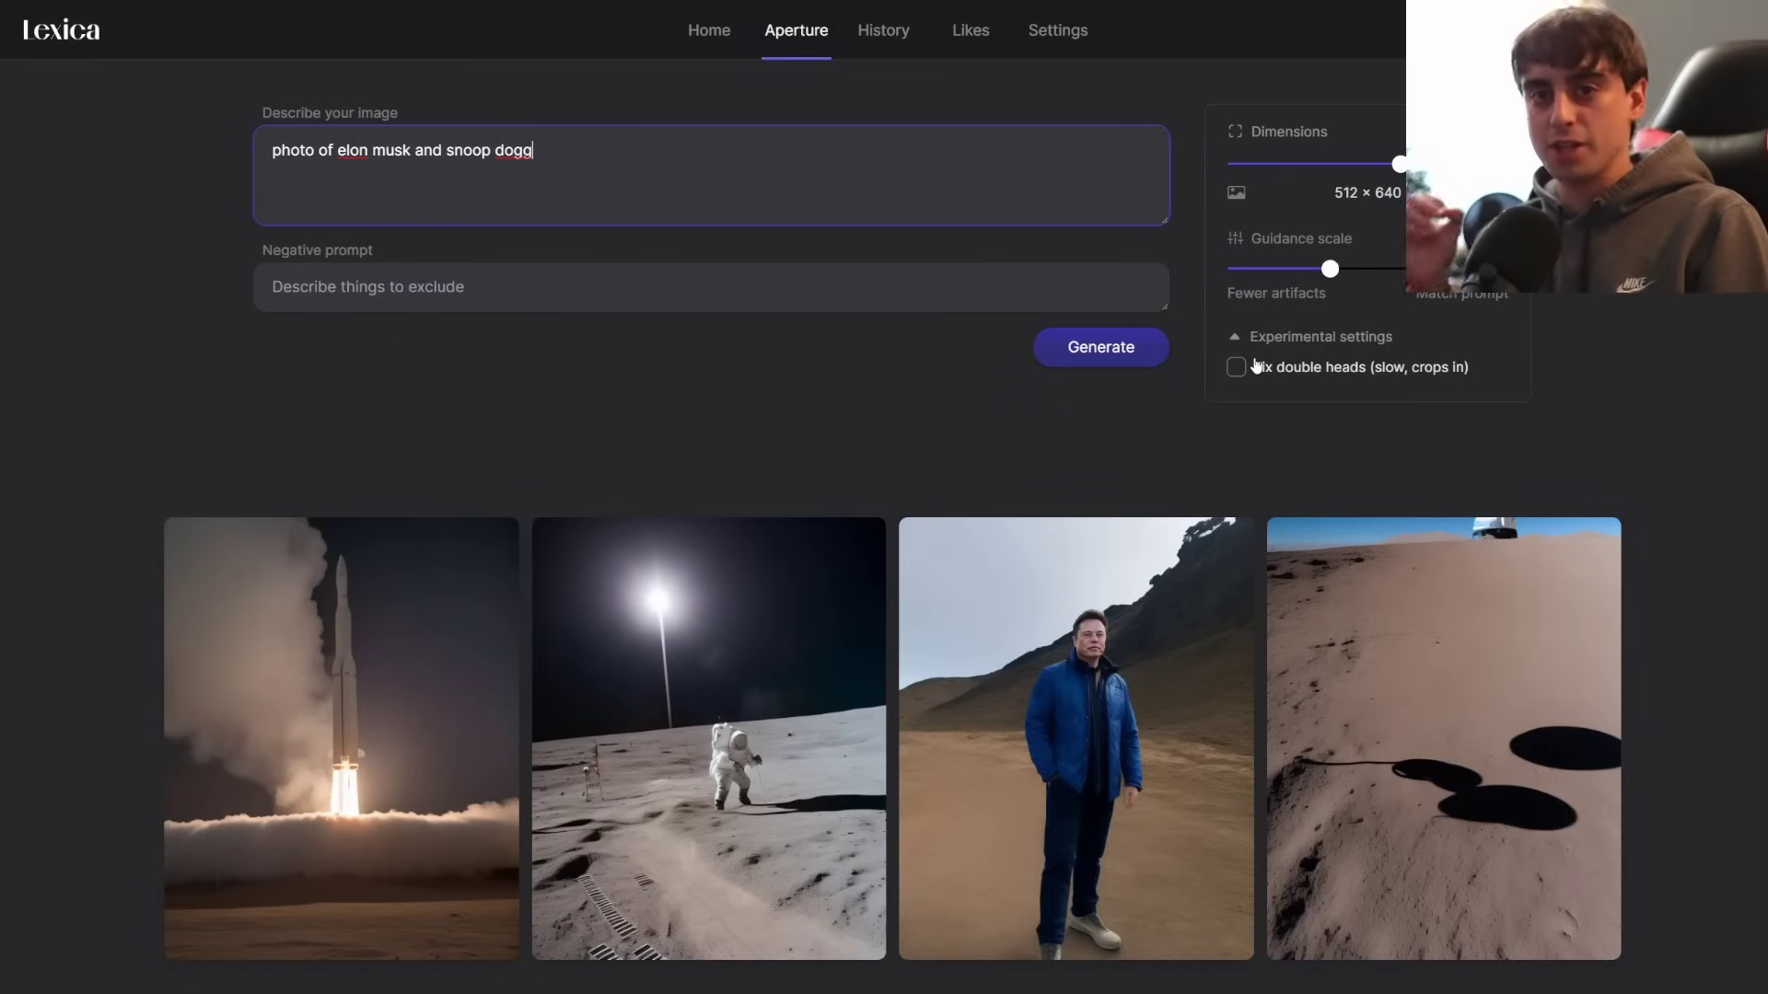
Generate images for the Elon Musk and Snoop Dogg prompt.
click(1095, 347)
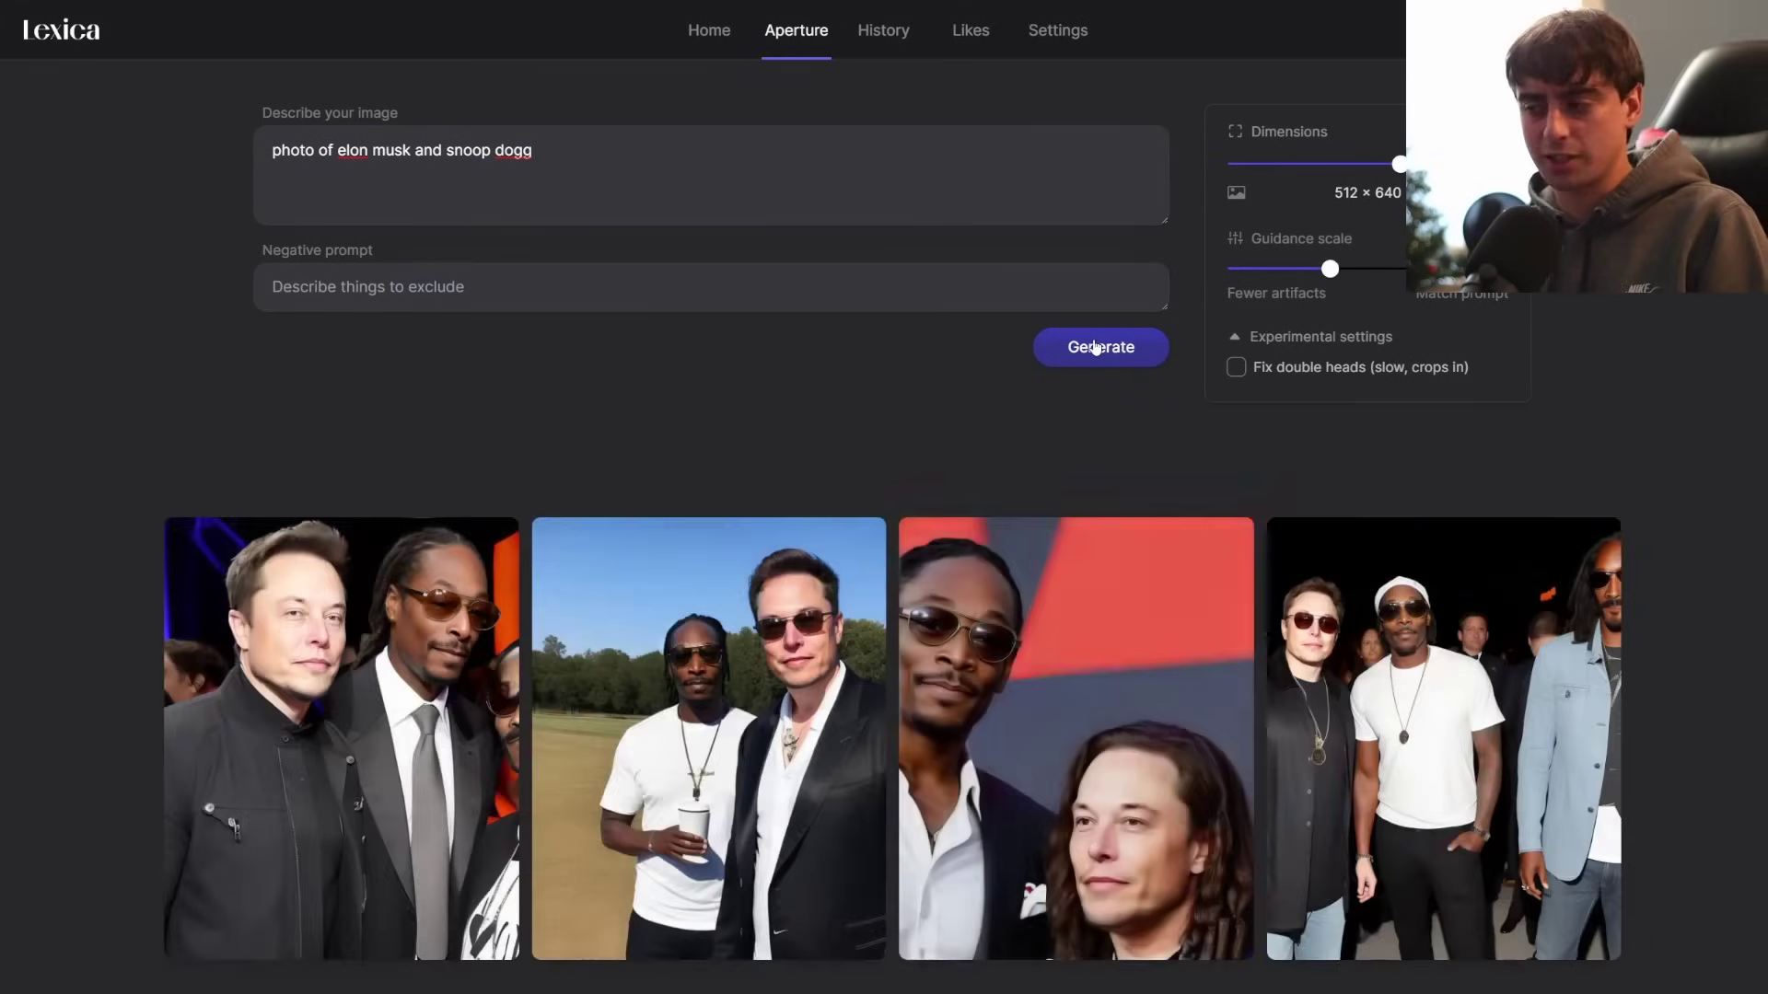
scroll(709, 461, down, 2)
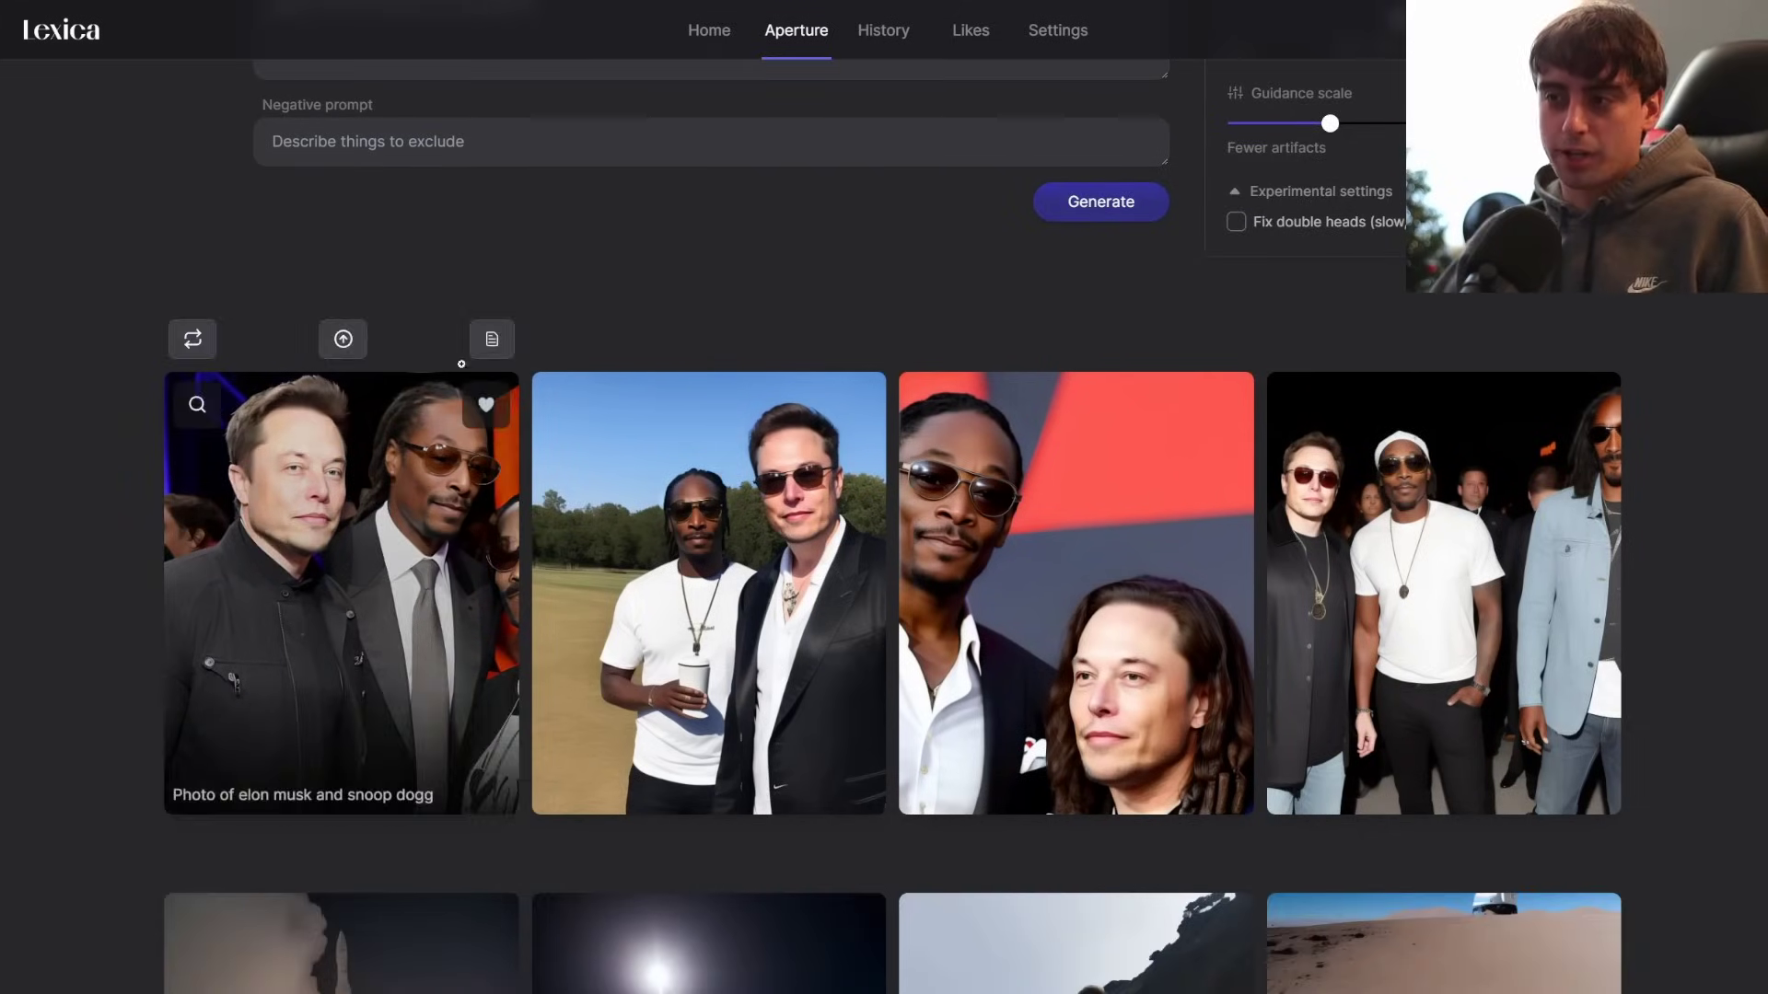
scroll(573, 386, up, 2)
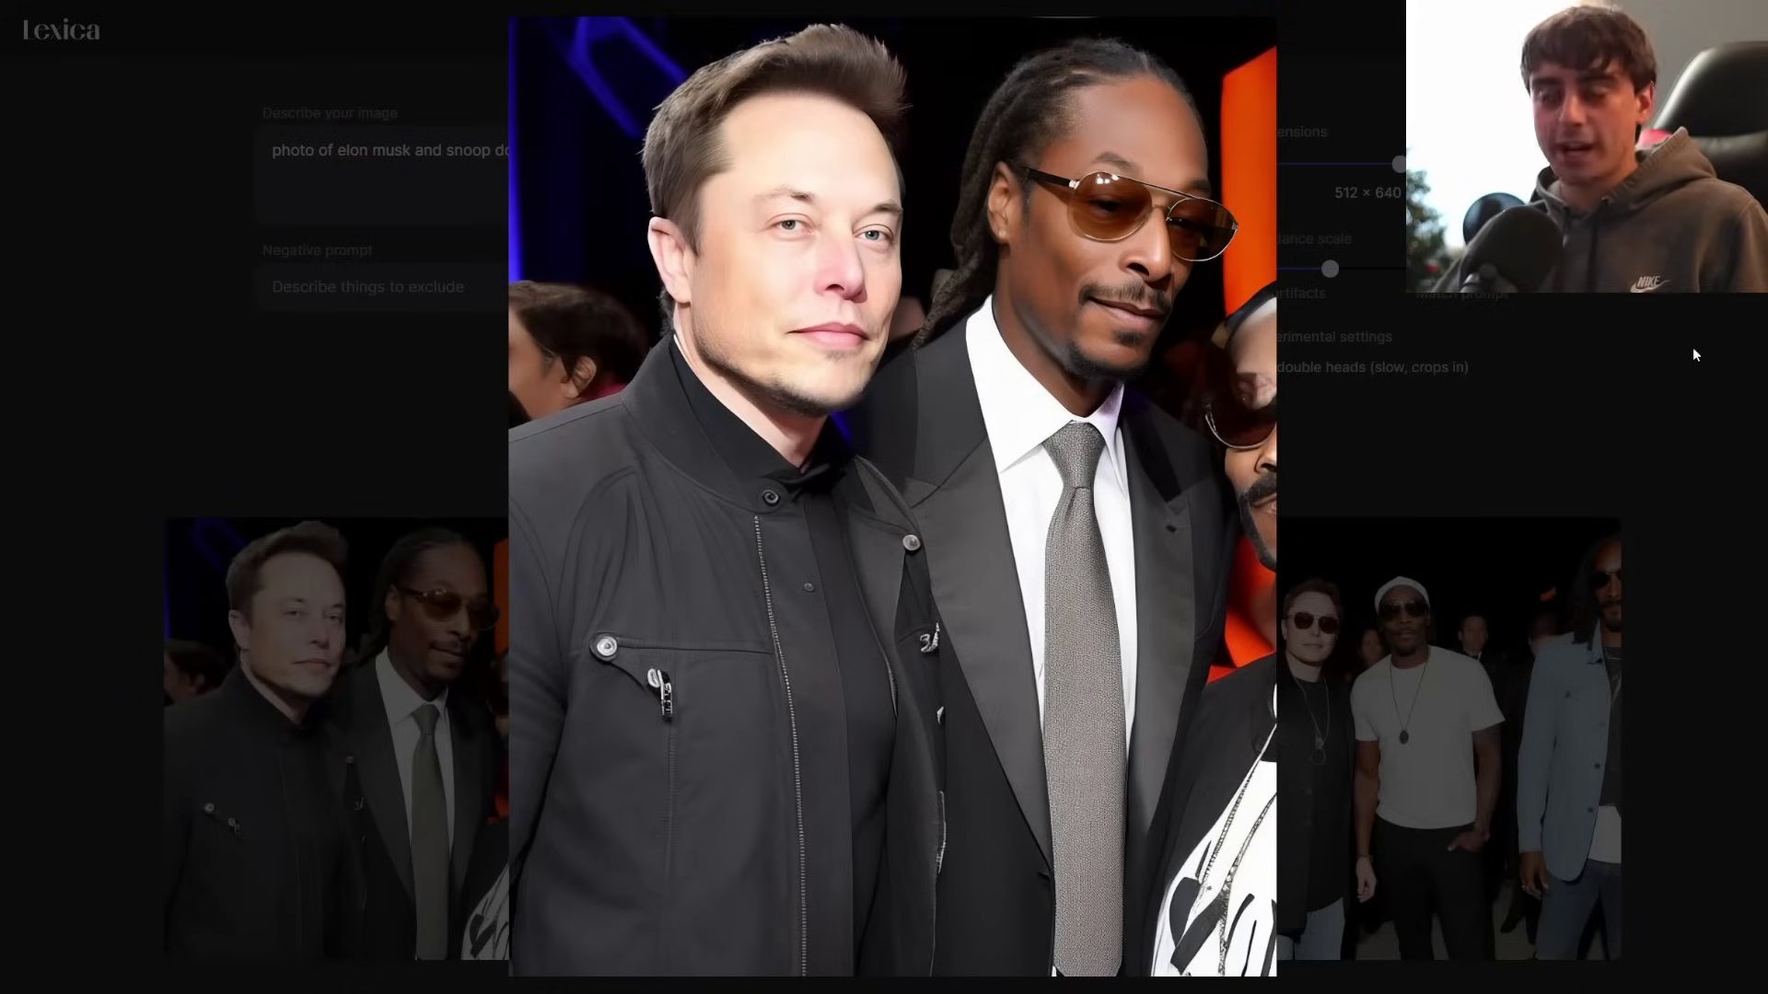
Flip through the enlarged results, including the three-person photo.
key(Right)
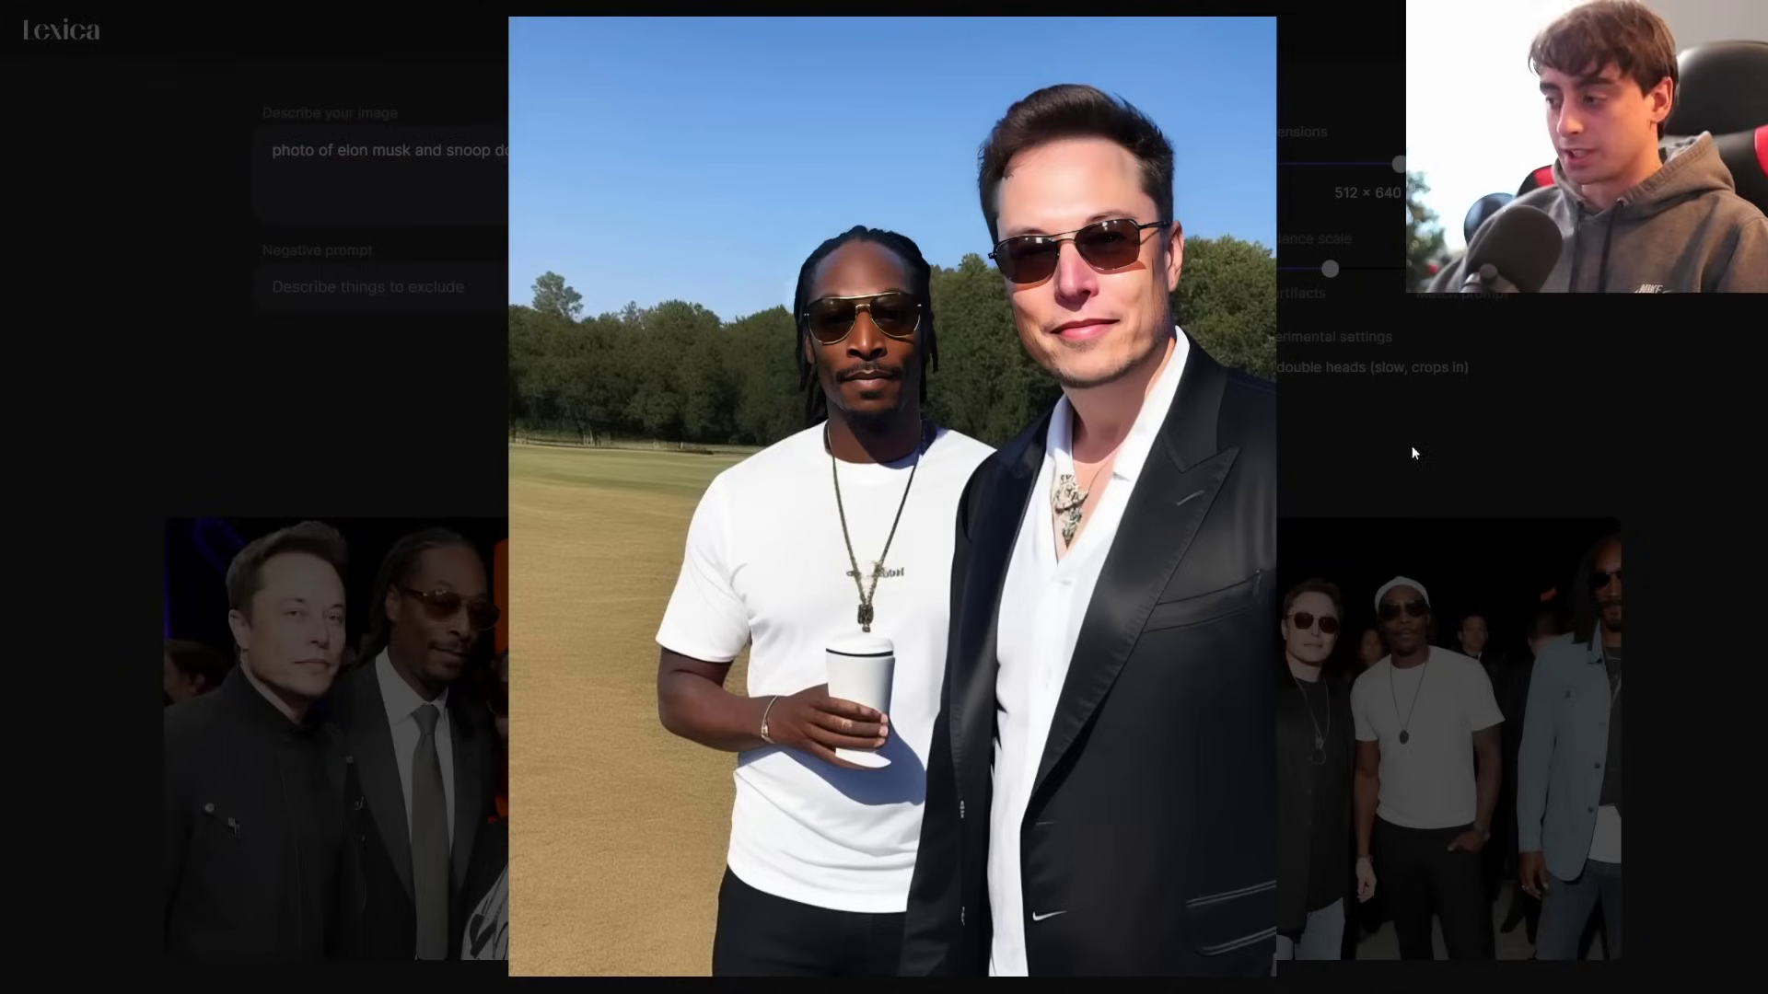
key(Right)
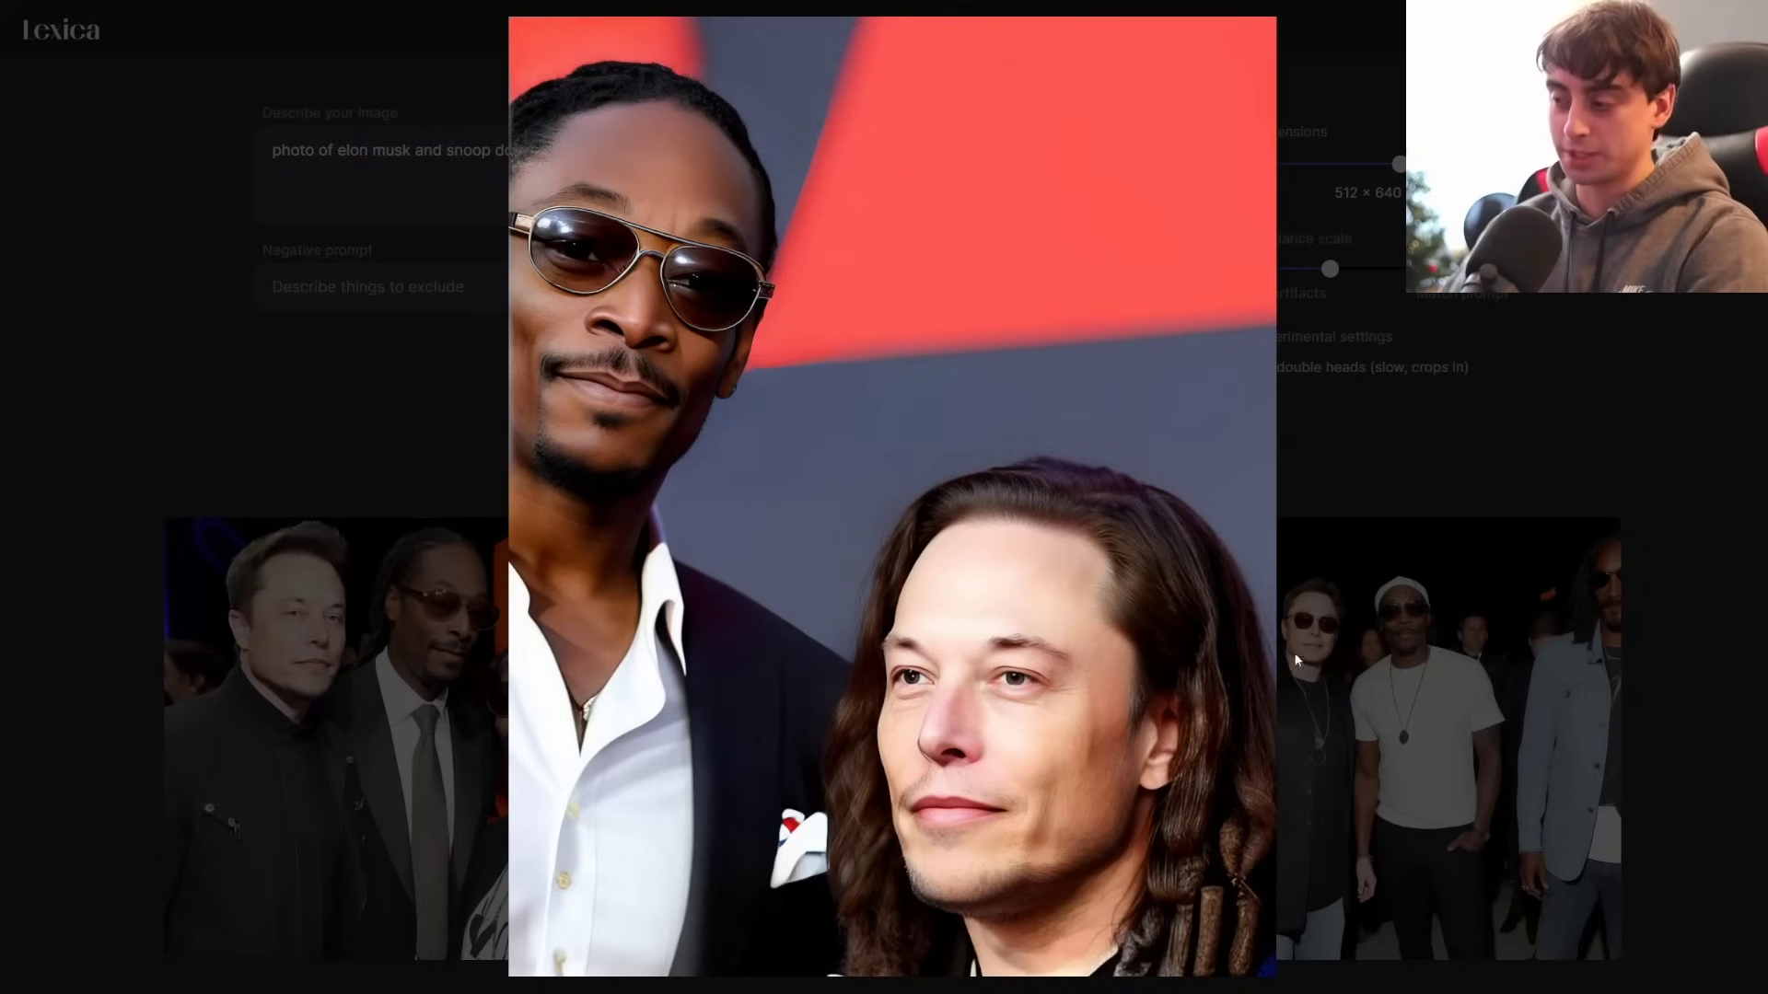
click(1329, 631)
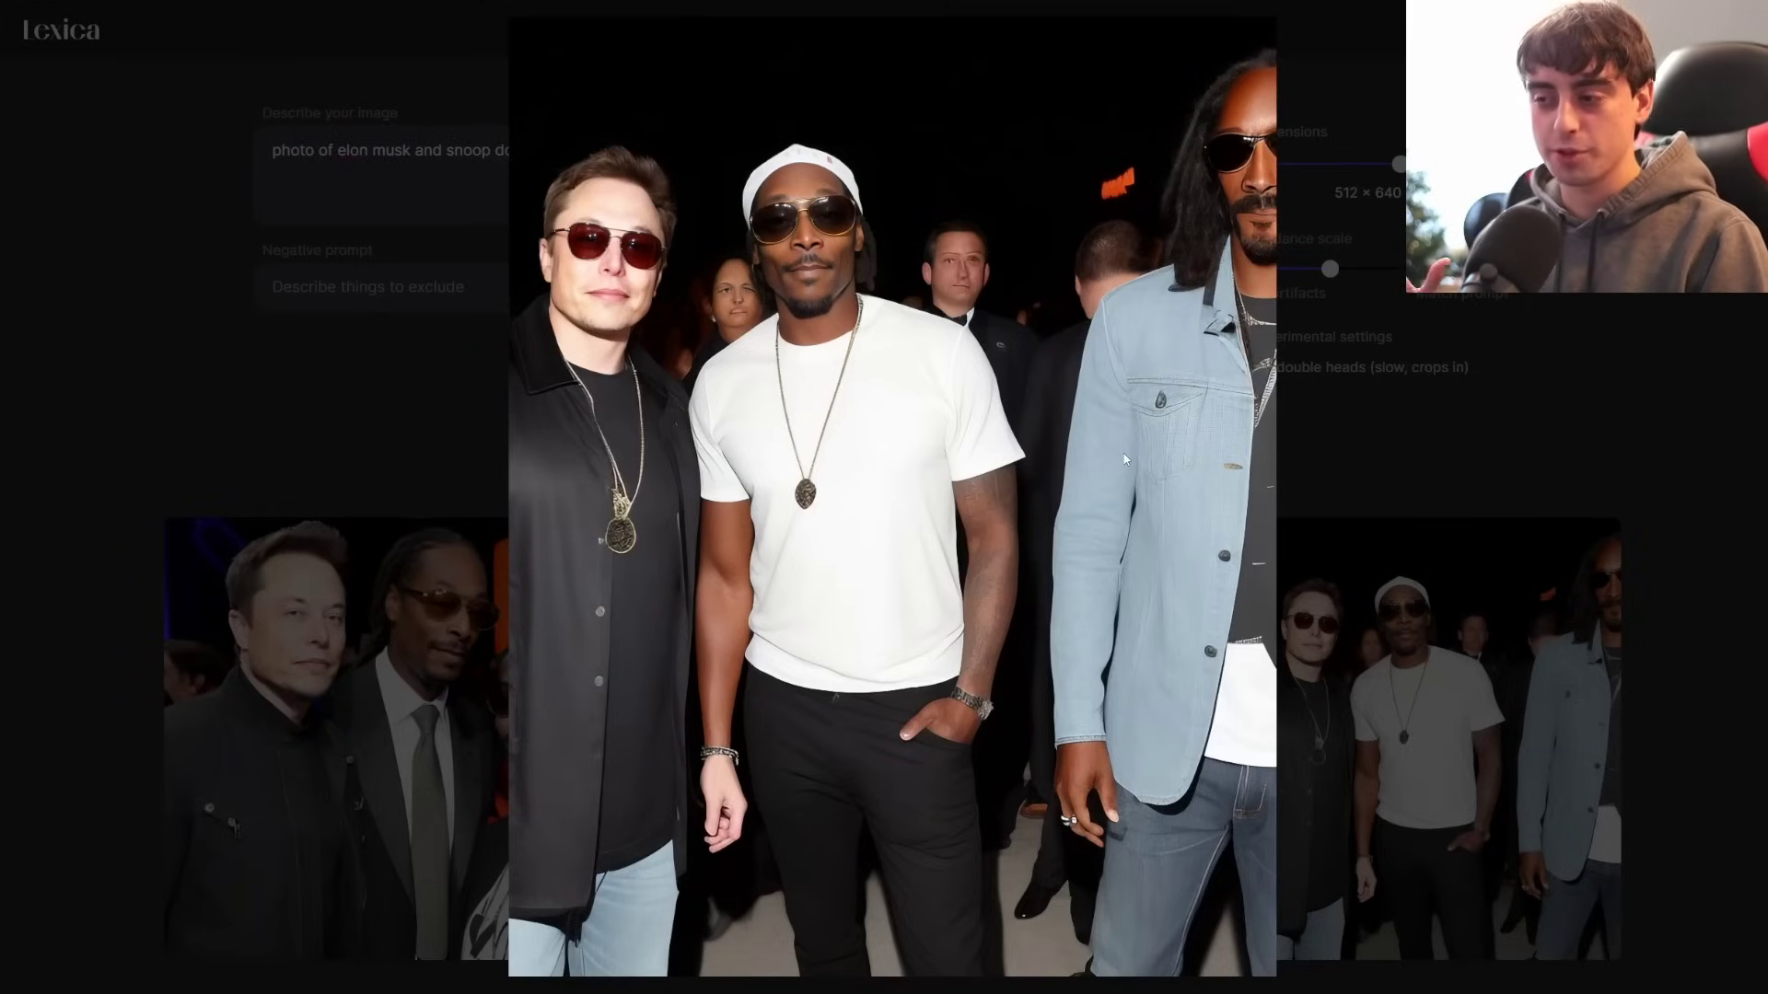
key(Left)
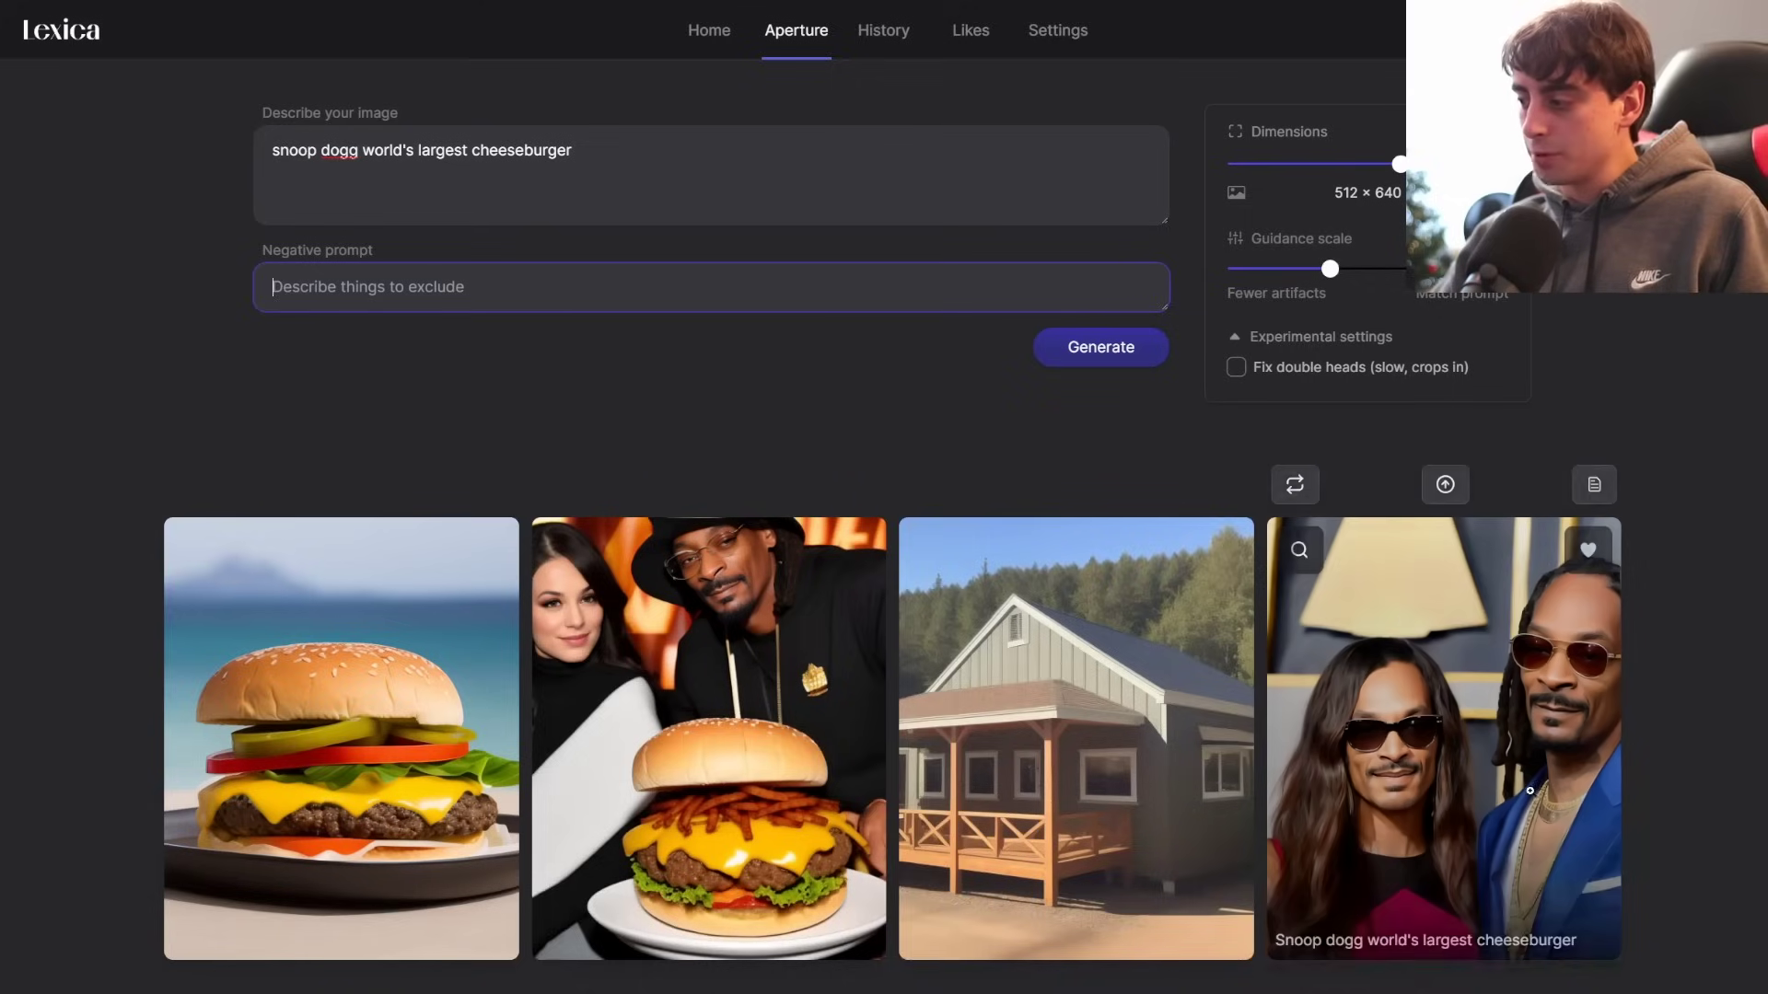
View the Snoop Dogg cheeseburger, beach burger and house results enlarged, then close them.
click(828, 754)
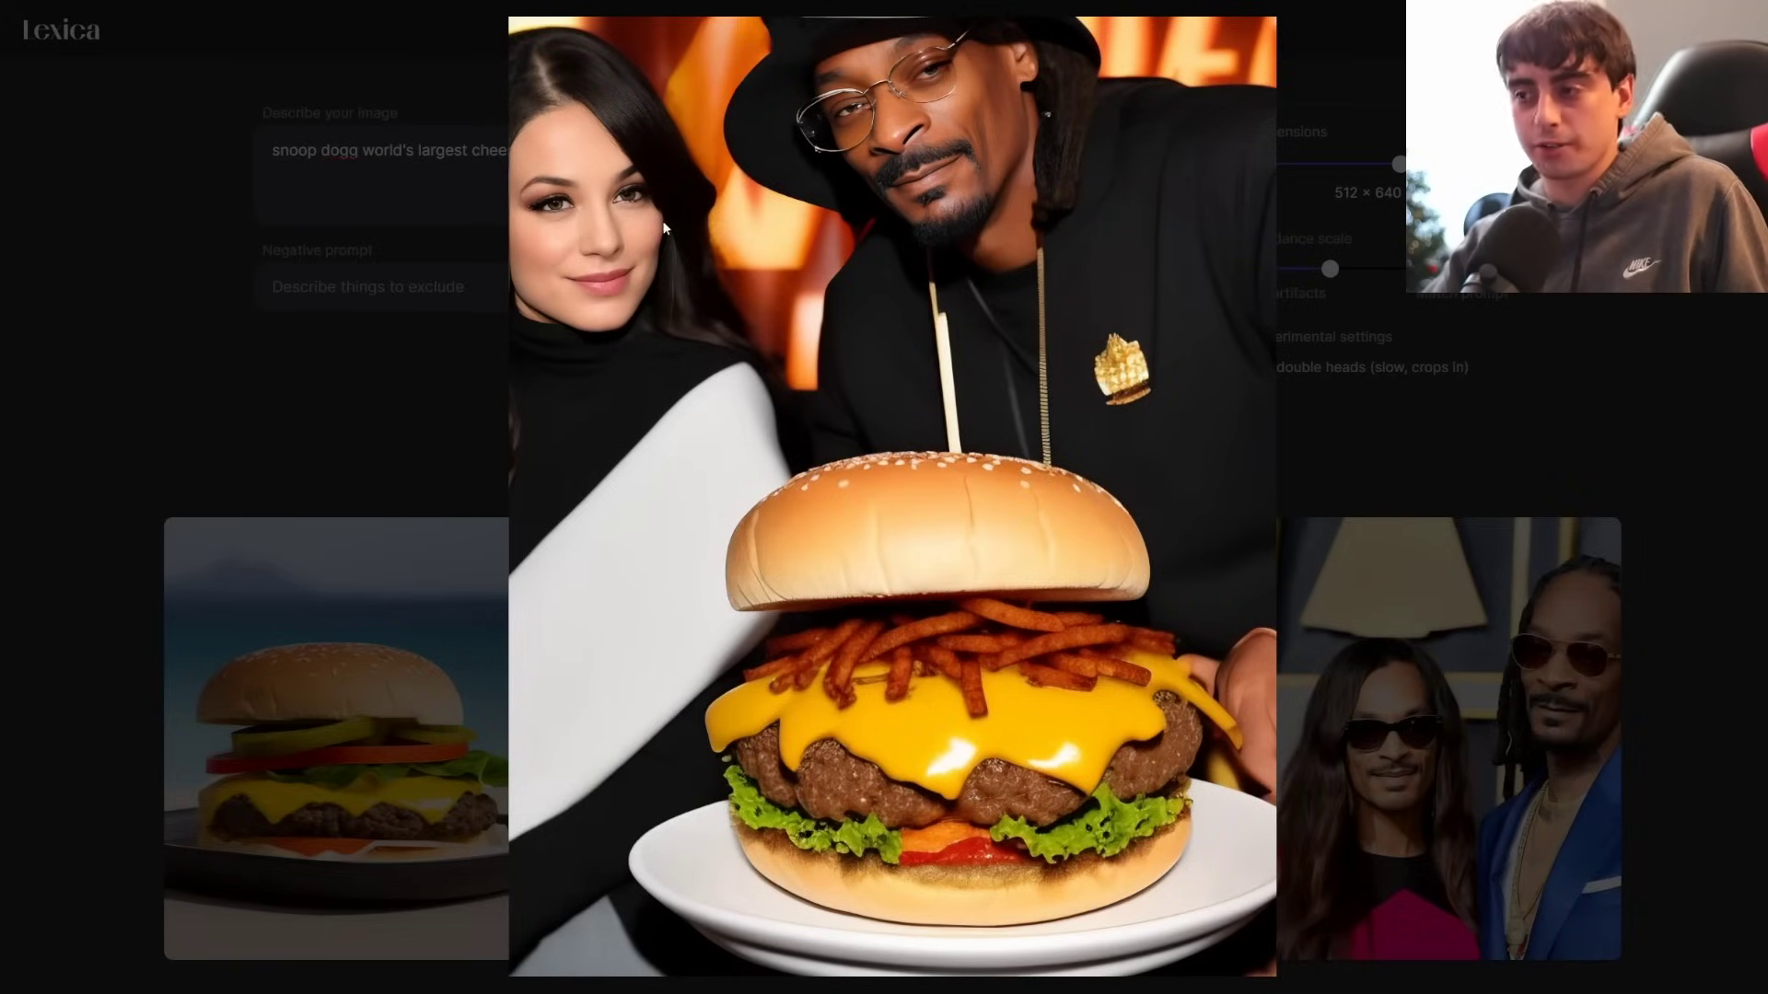
key(Left)
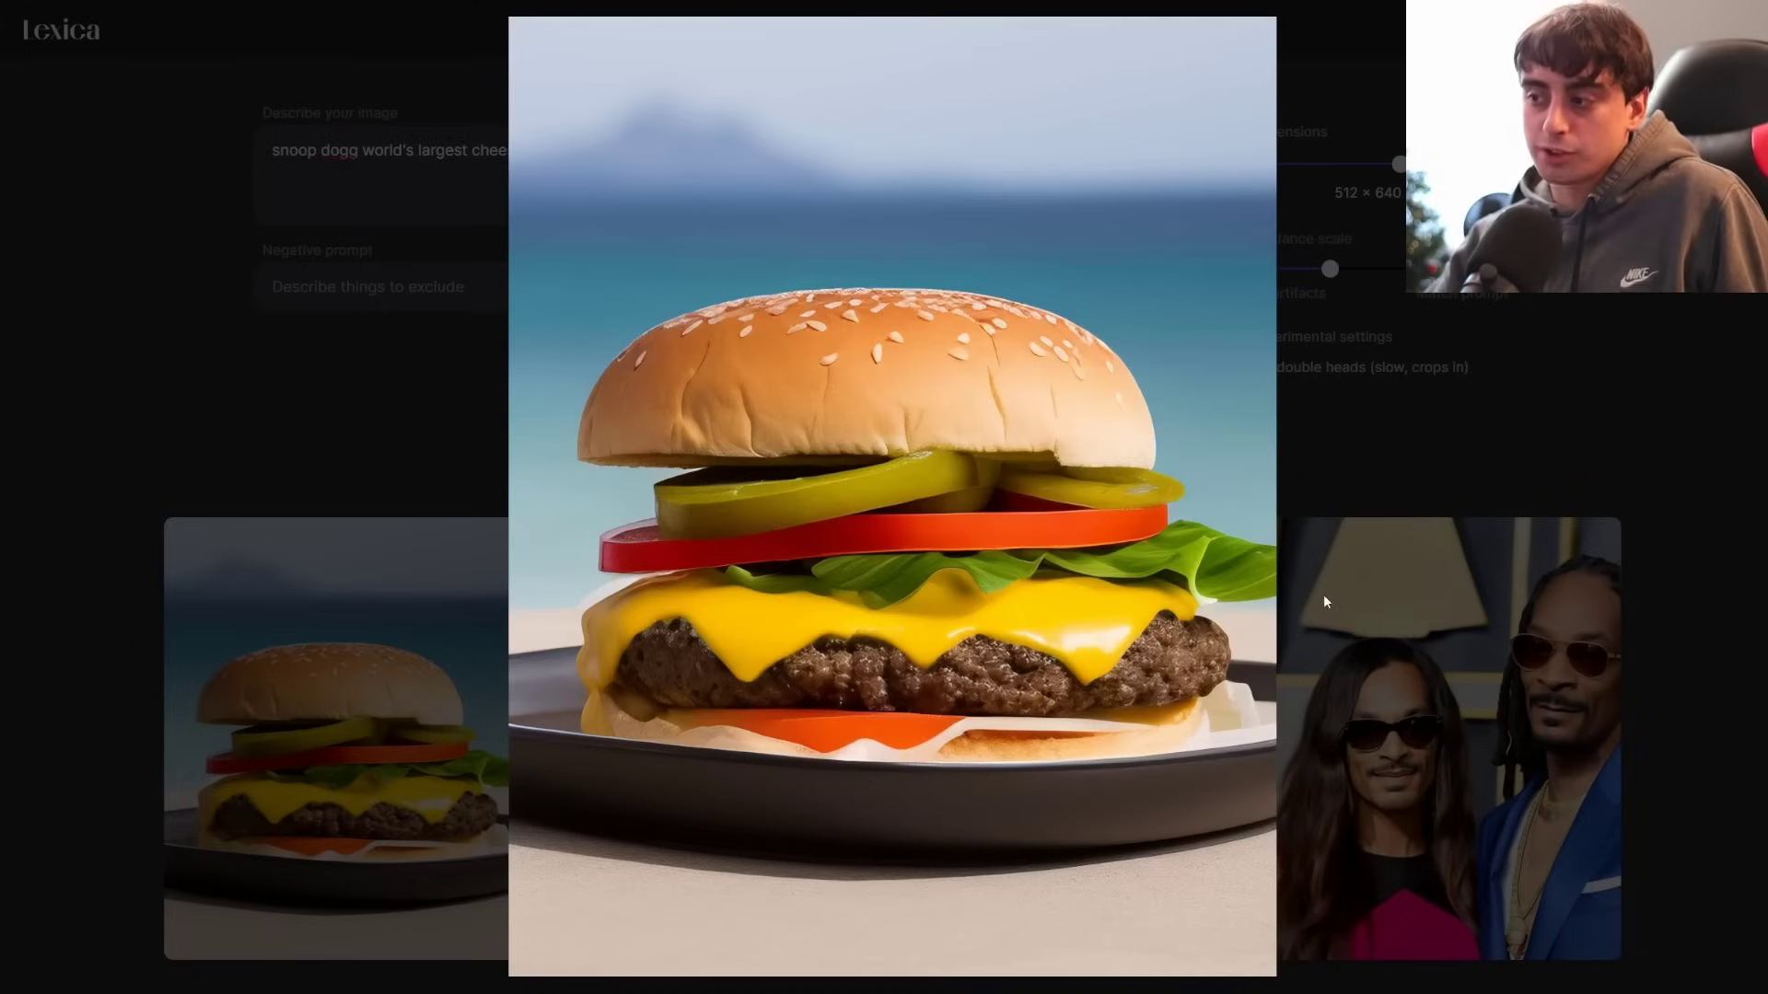
click(1471, 533)
click(1149, 677)
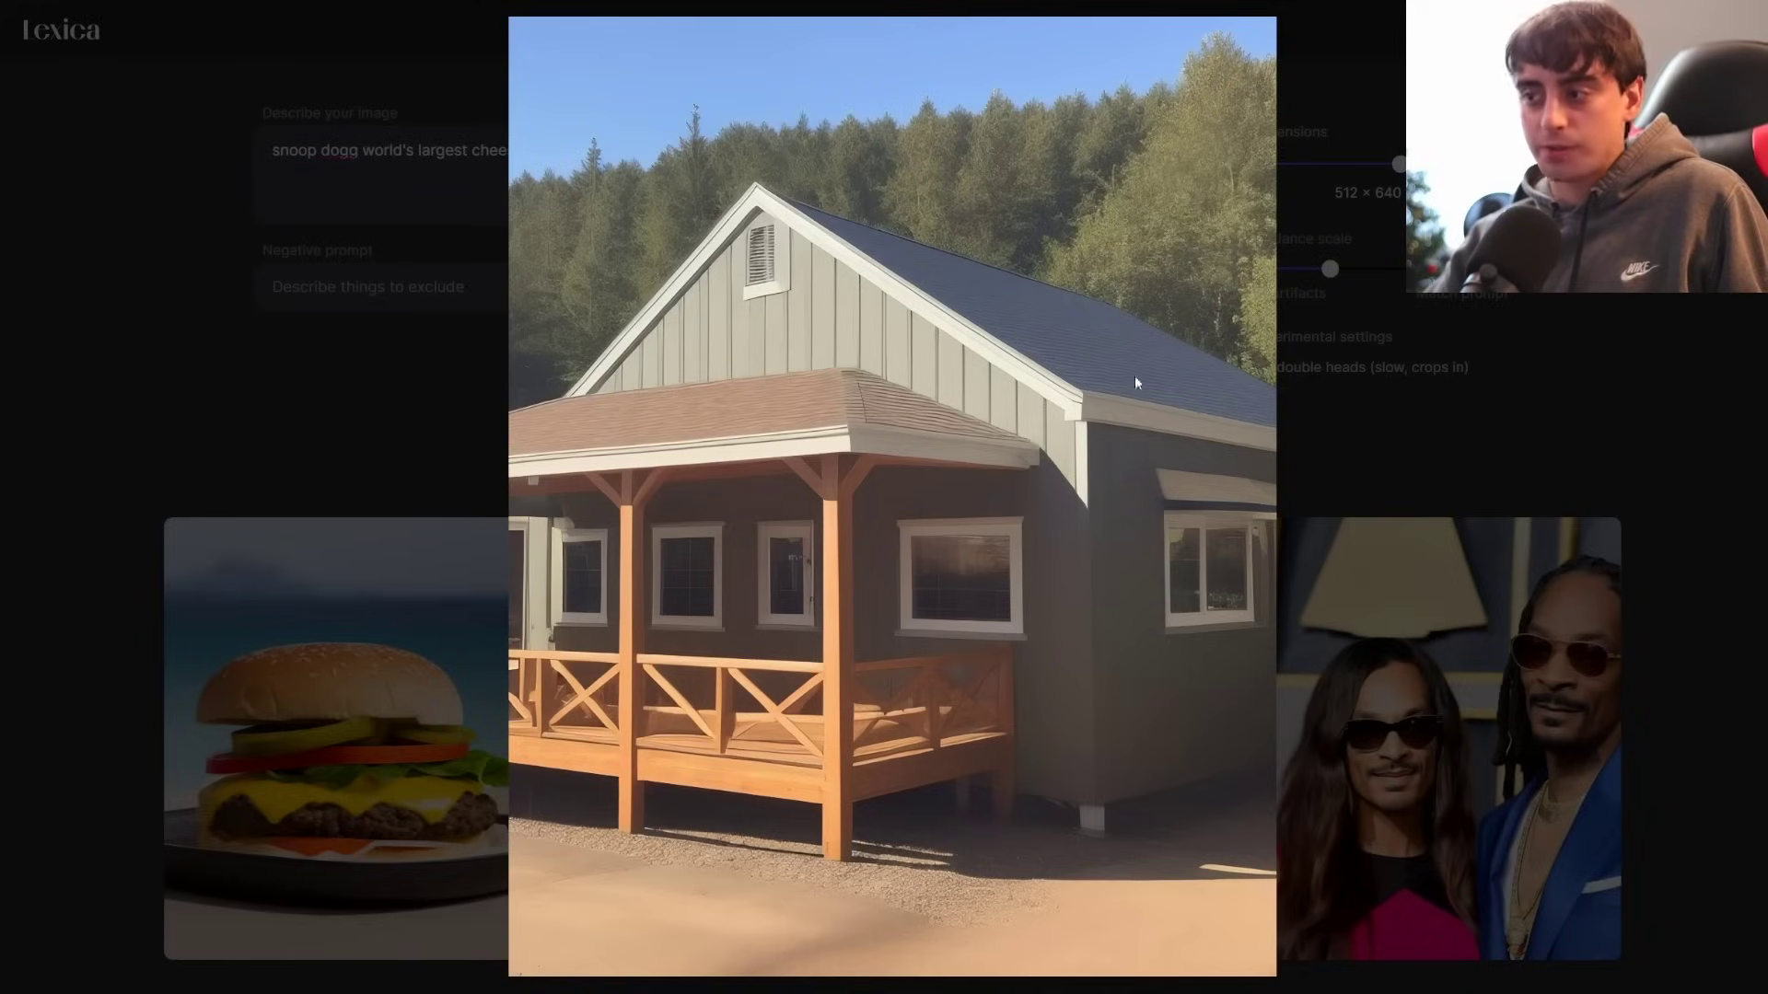
click(1438, 356)
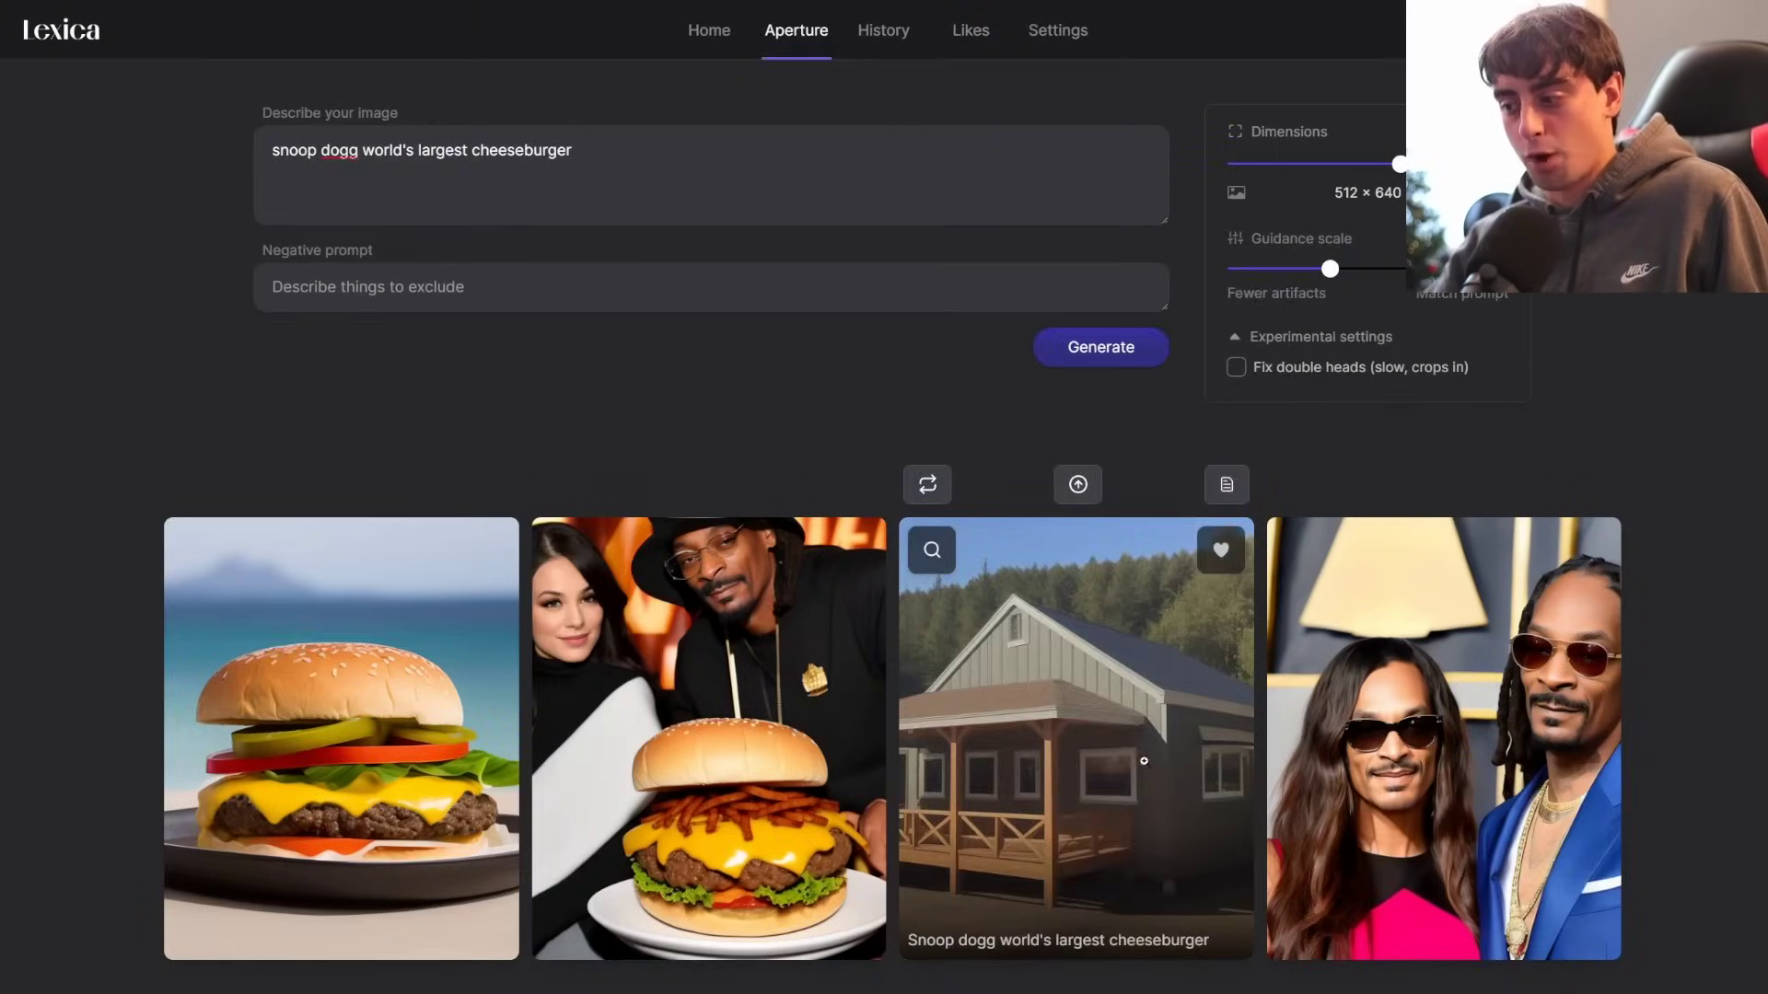
Enlarge the Snoop Dogg beside a giant burger image, zoom in to inspect details, then zoom out.
scroll(1116, 600, down, 2)
click(1406, 582)
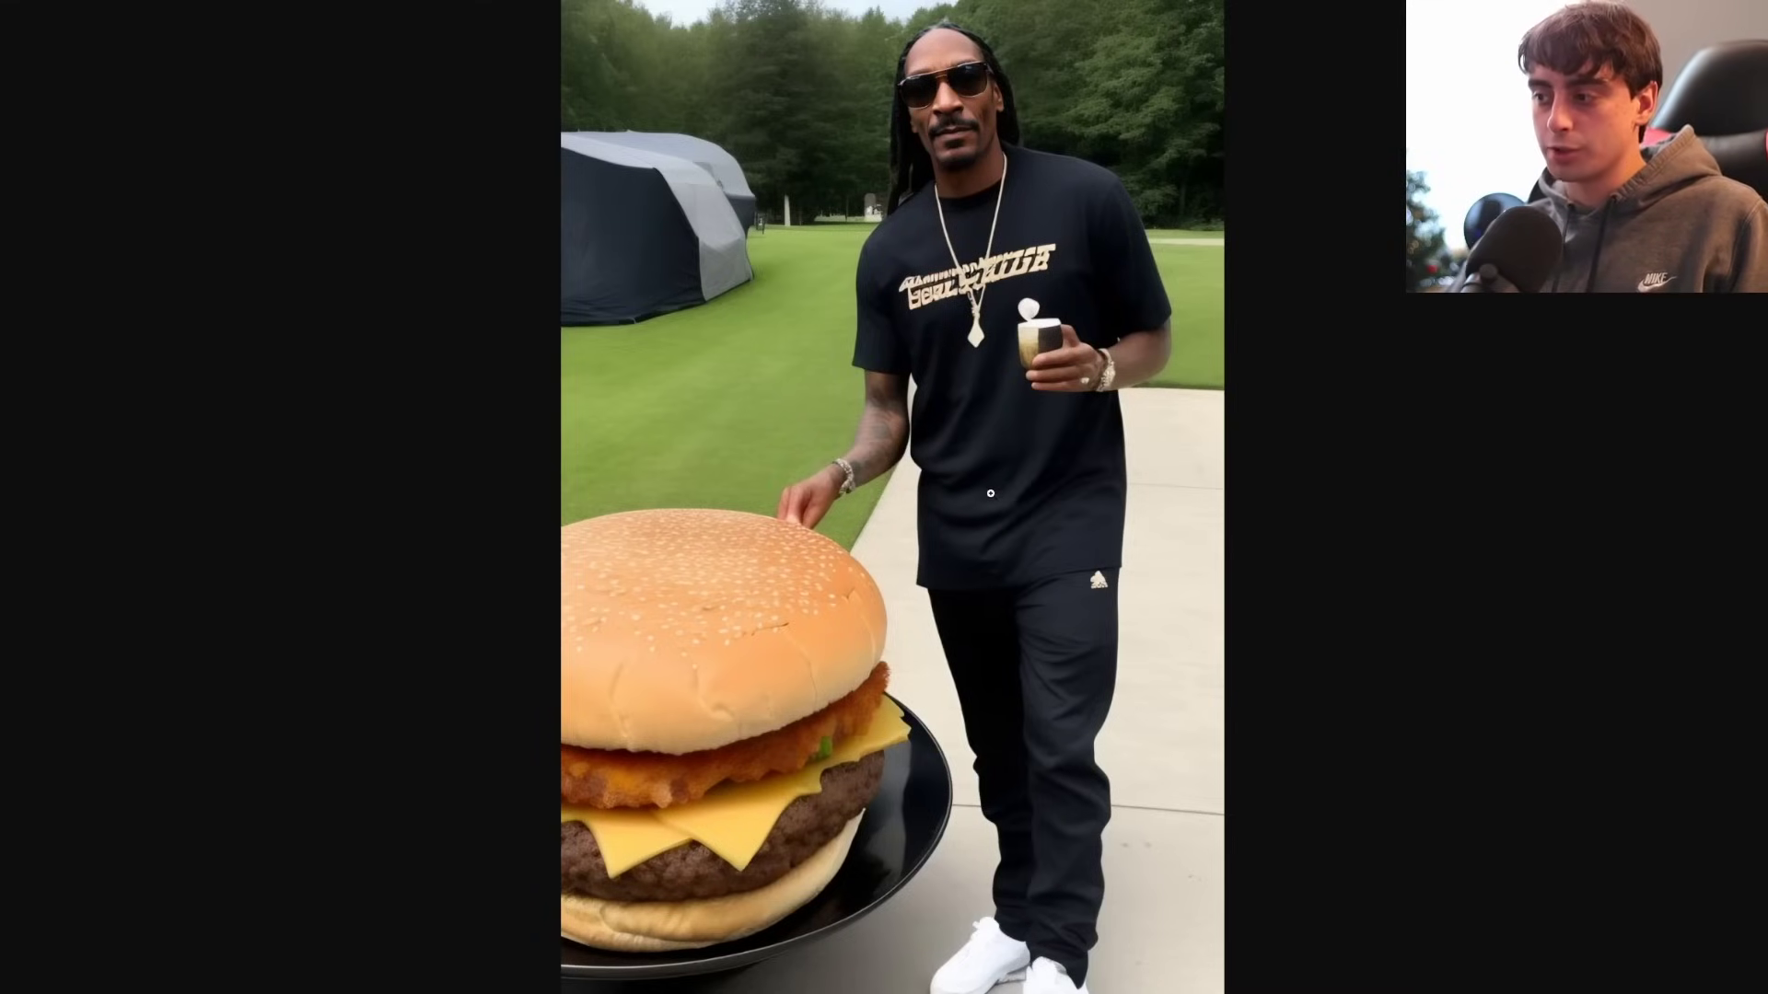
click(1008, 462)
scroll(1105, 497, down, 6)
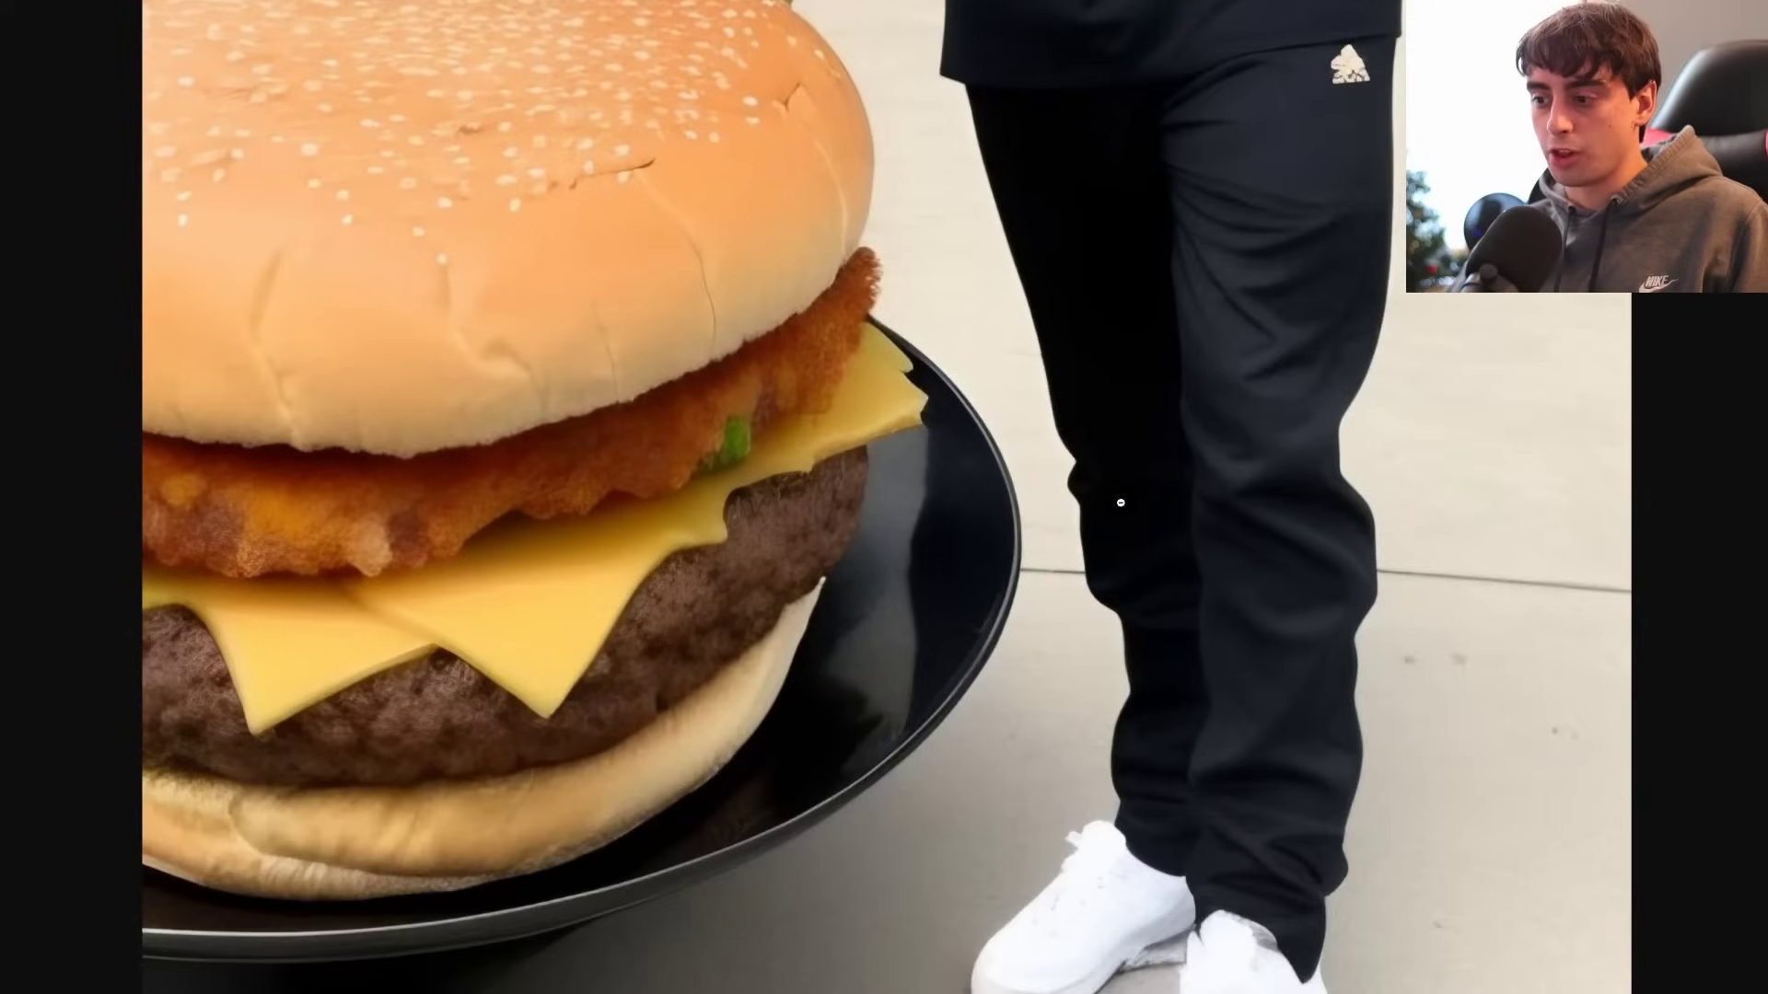
scroll(1117, 504, up, 10)
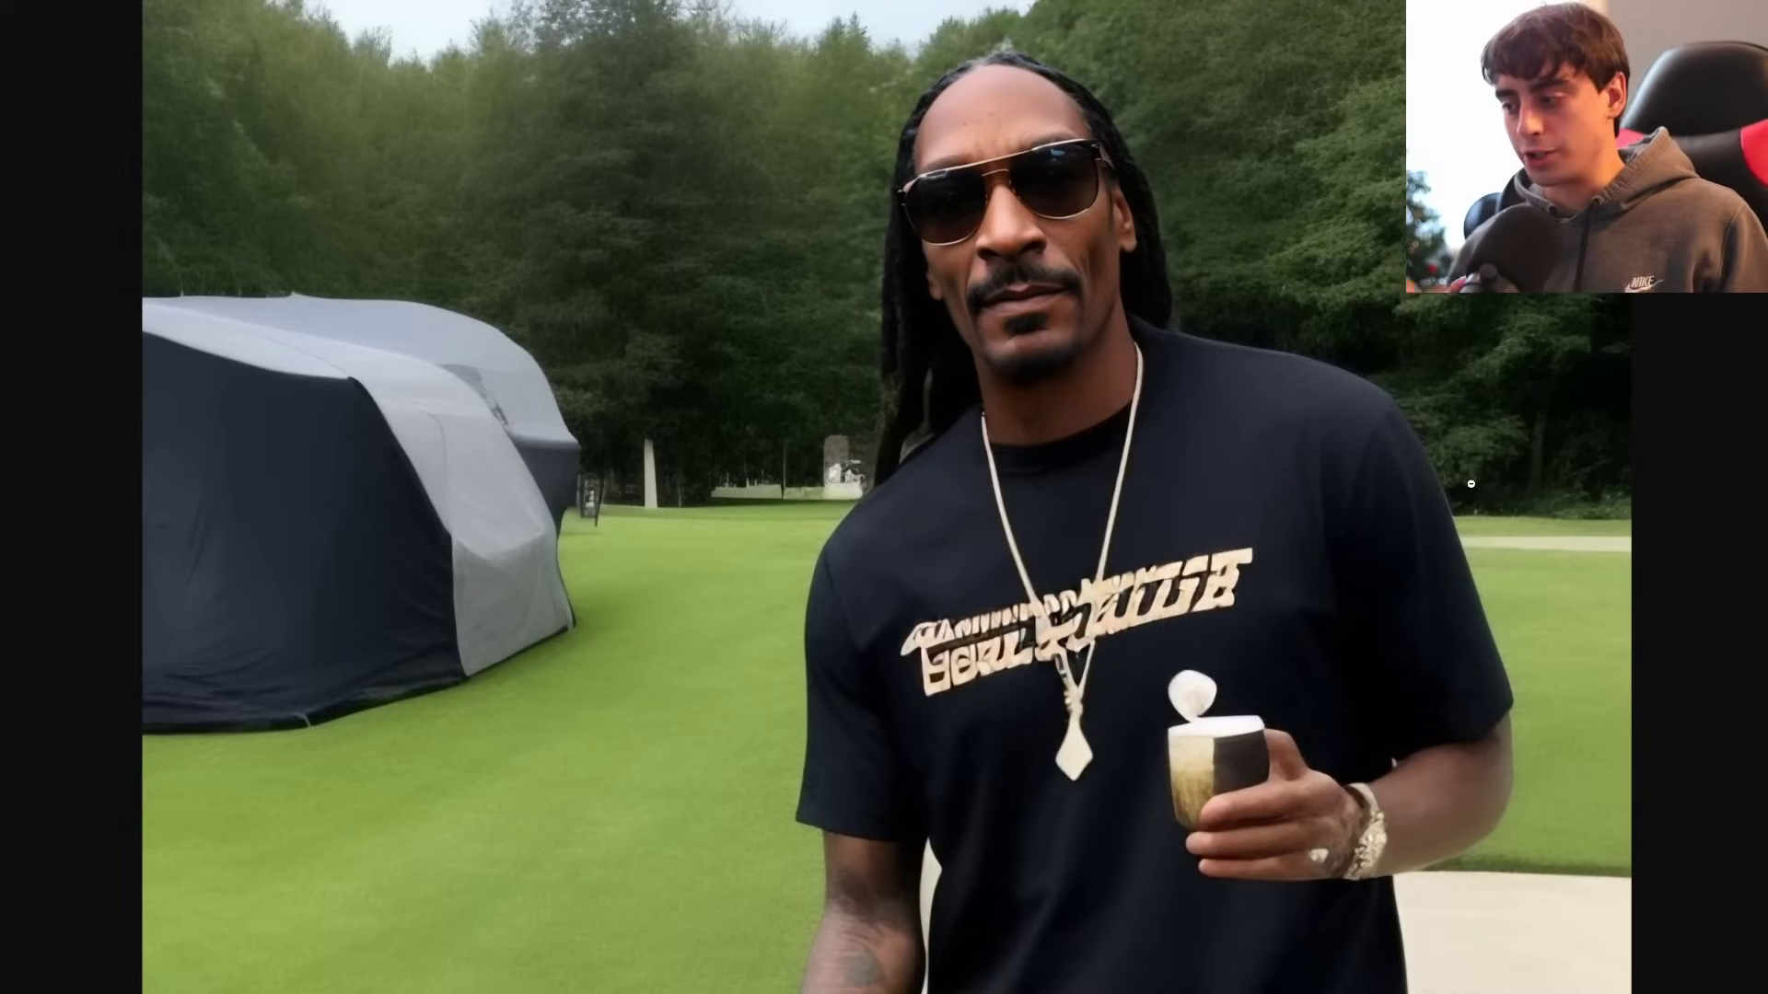
scroll(967, 590, down, 8)
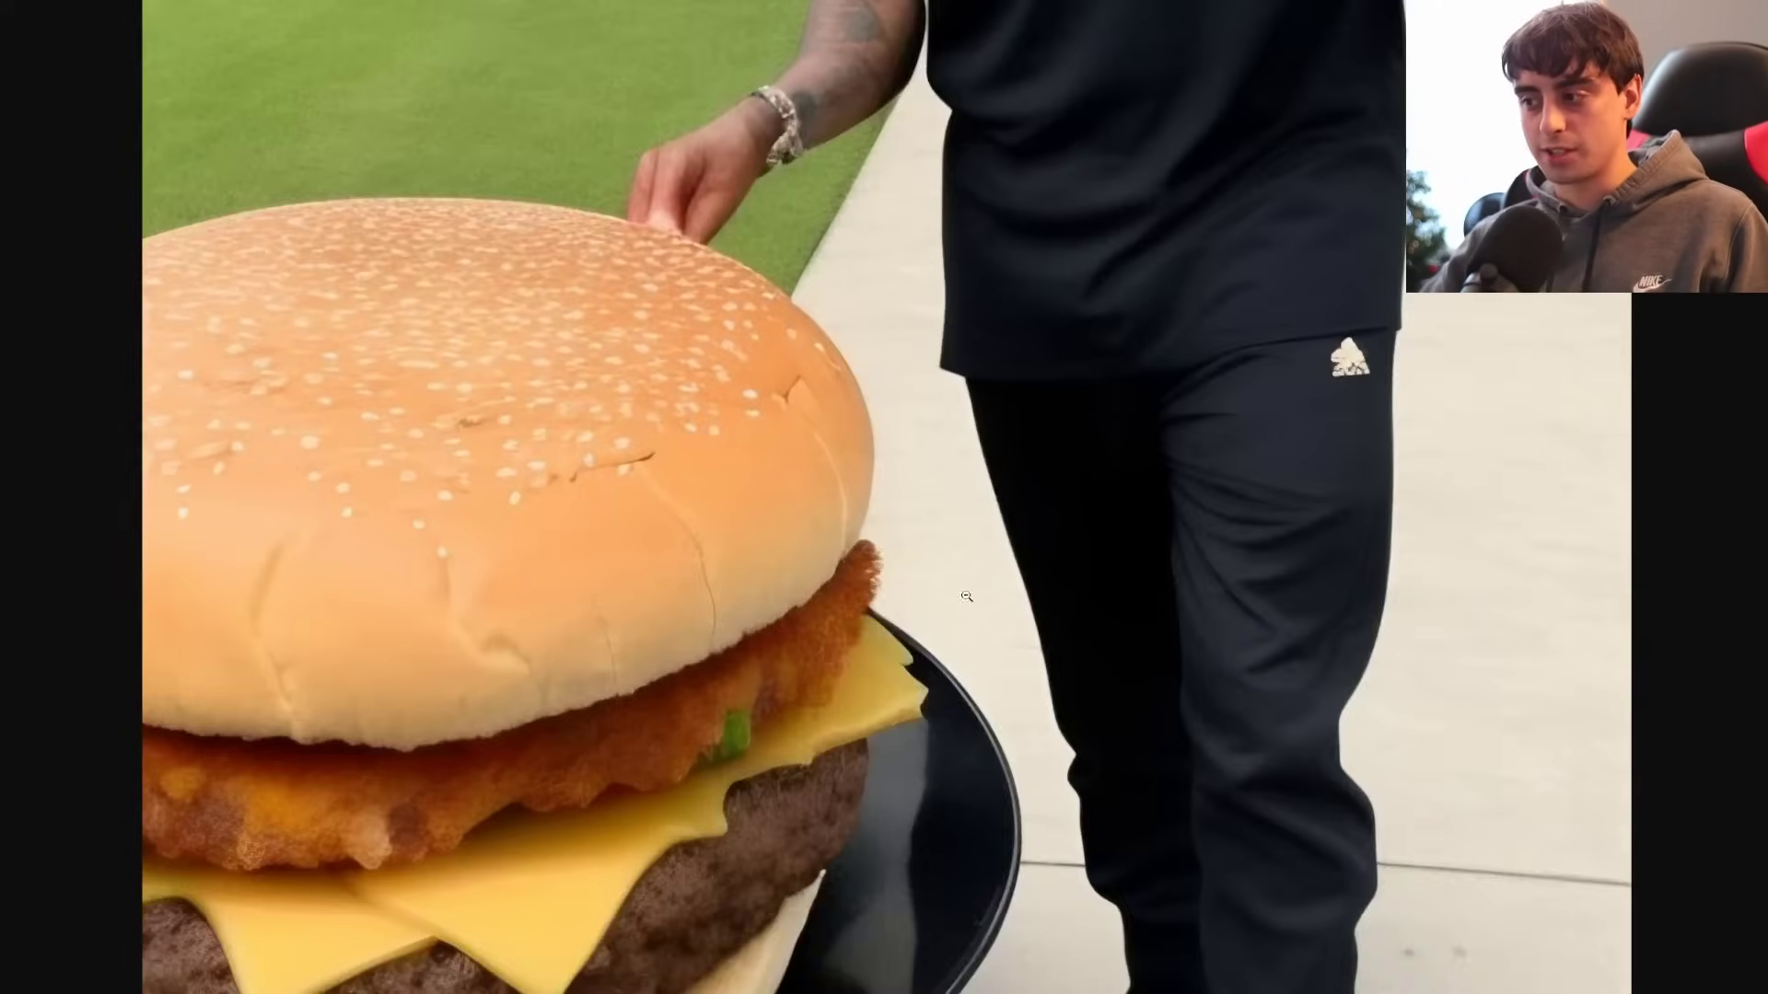
scroll(967, 590, up, 7)
click(1004, 594)
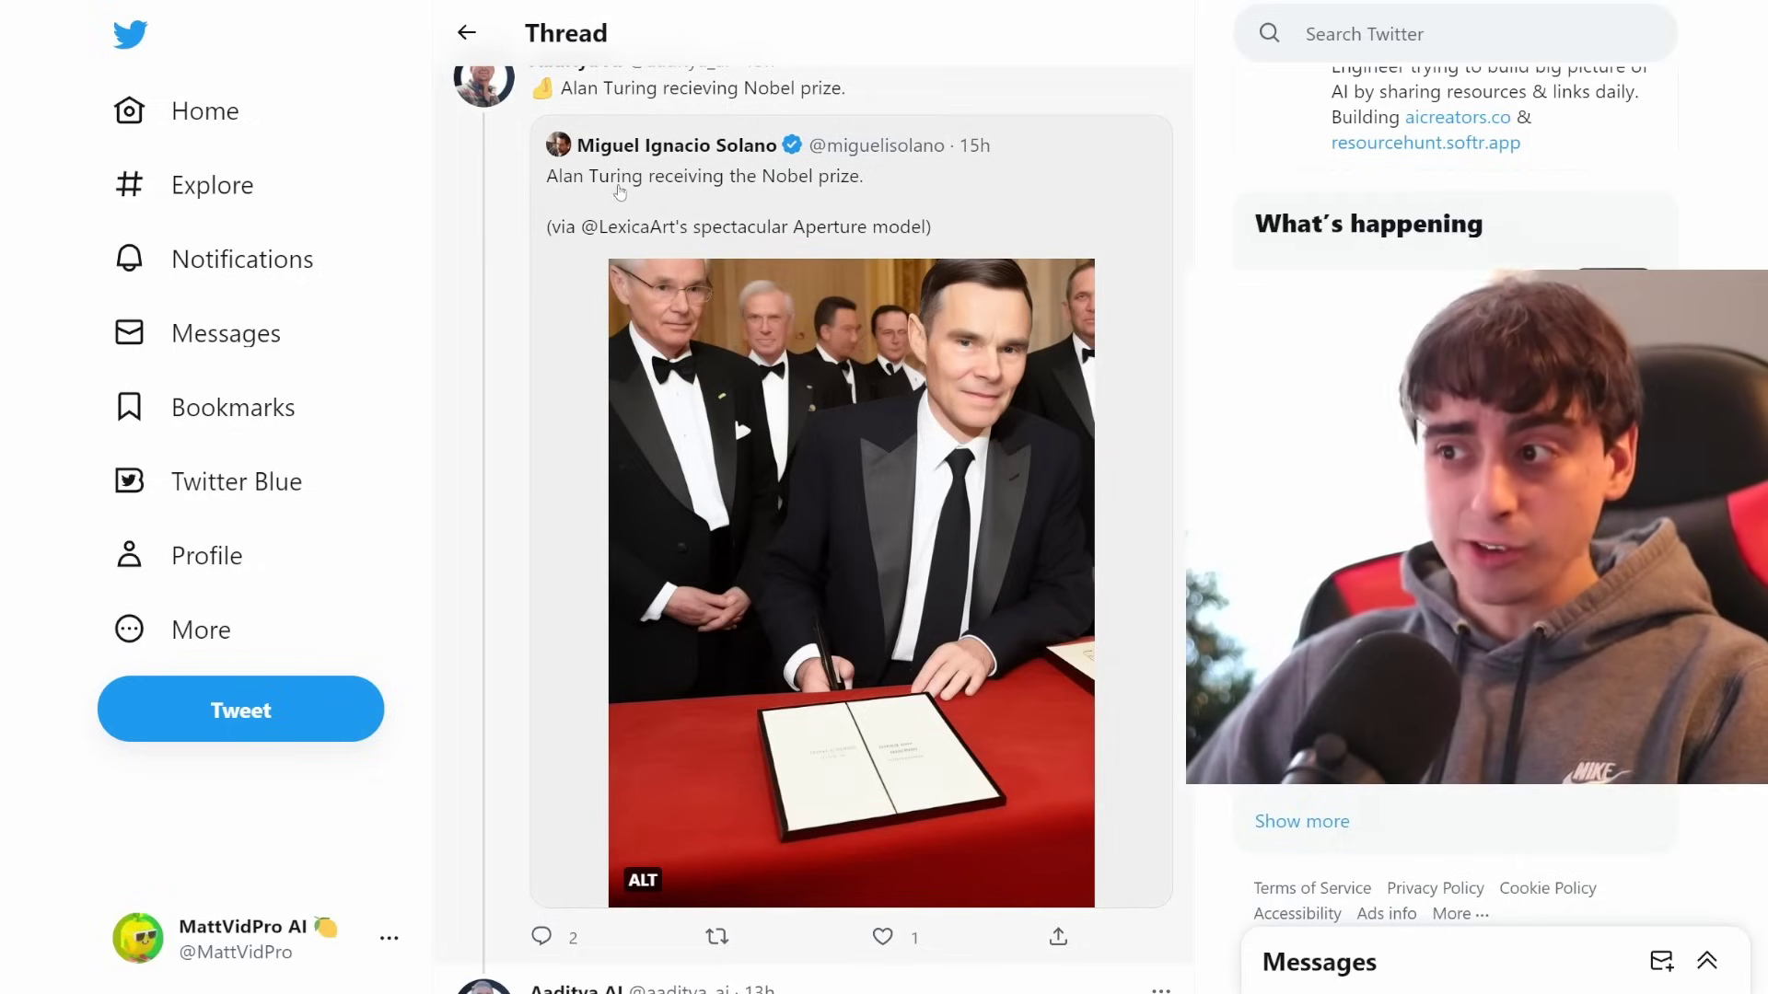
View the Alan Turing Nobel prize and JFK with Marilyn Monroe images full size.
click(898, 421)
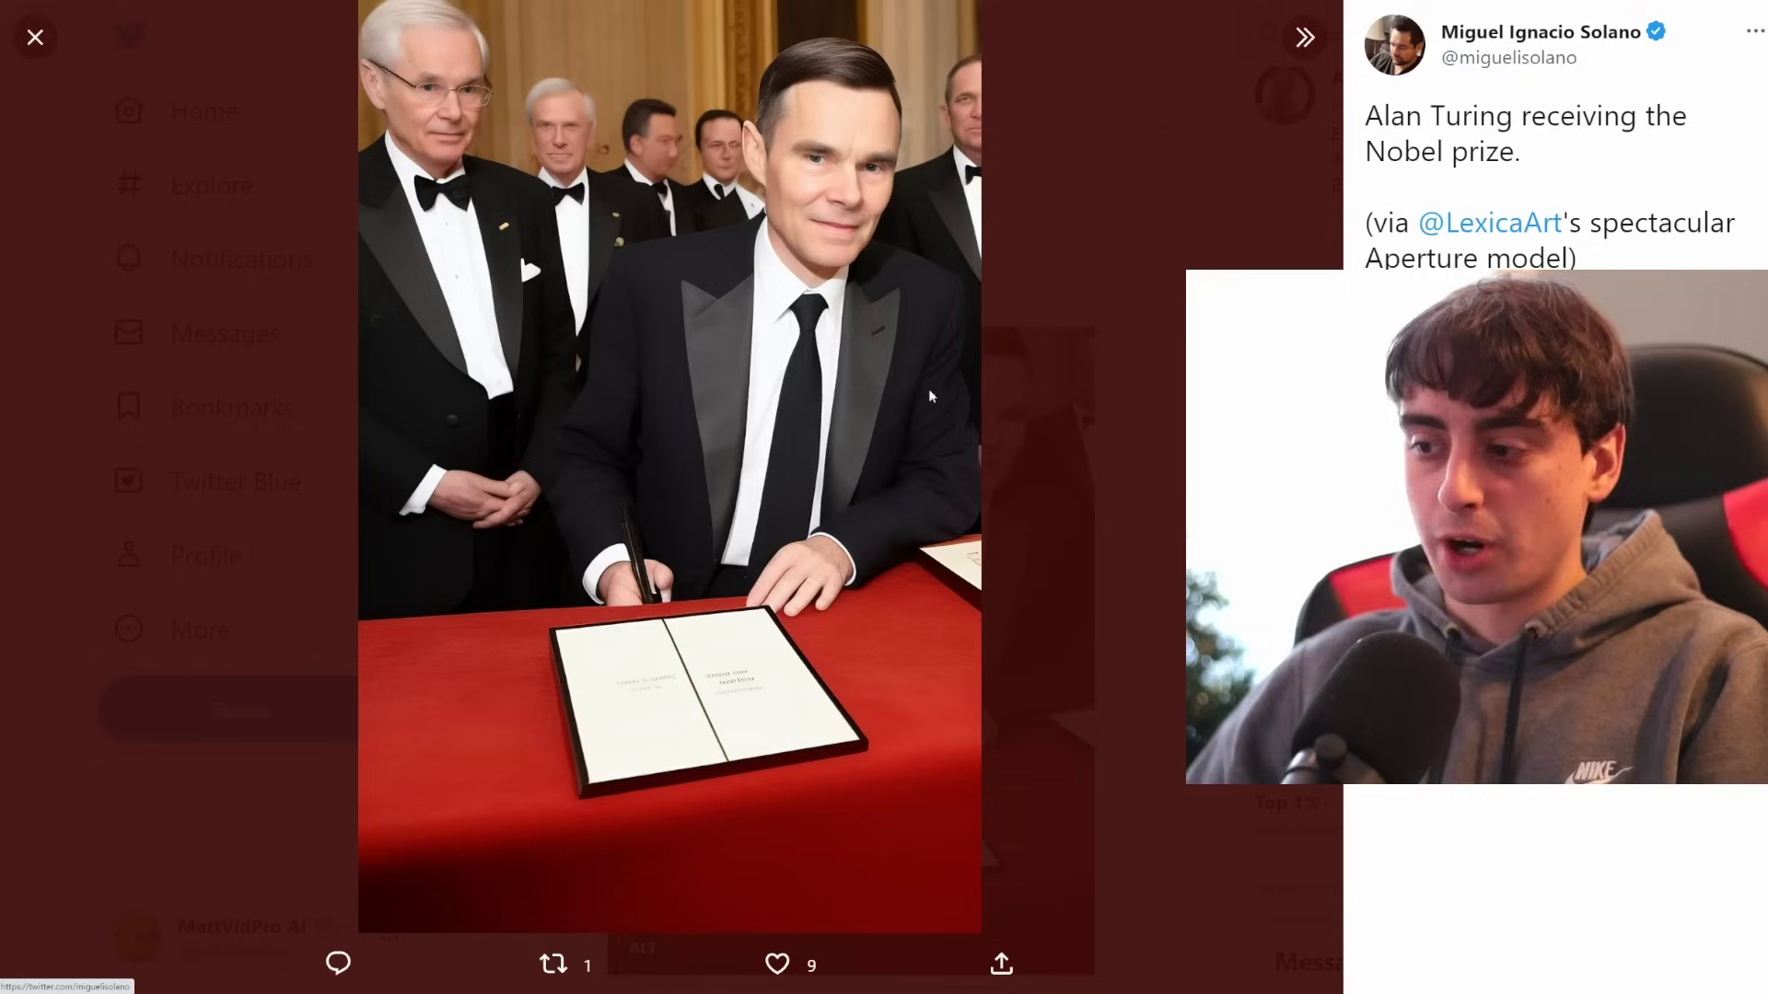
click(1144, 611)
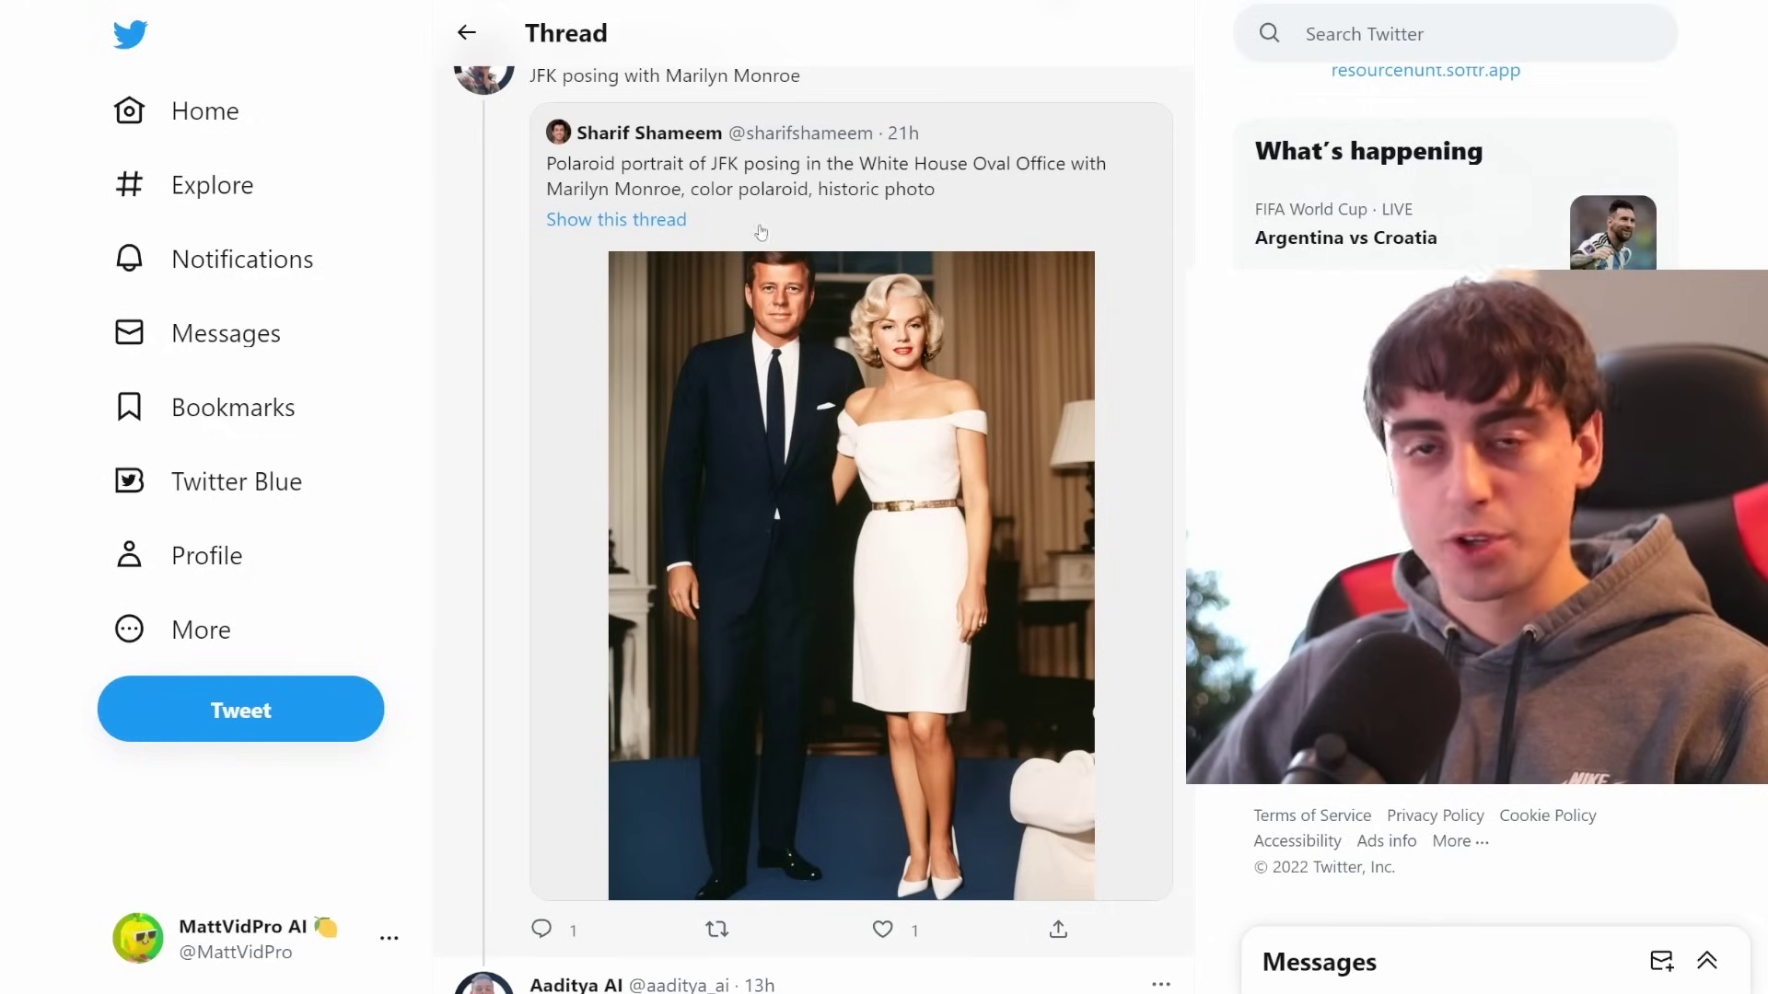
click(838, 281)
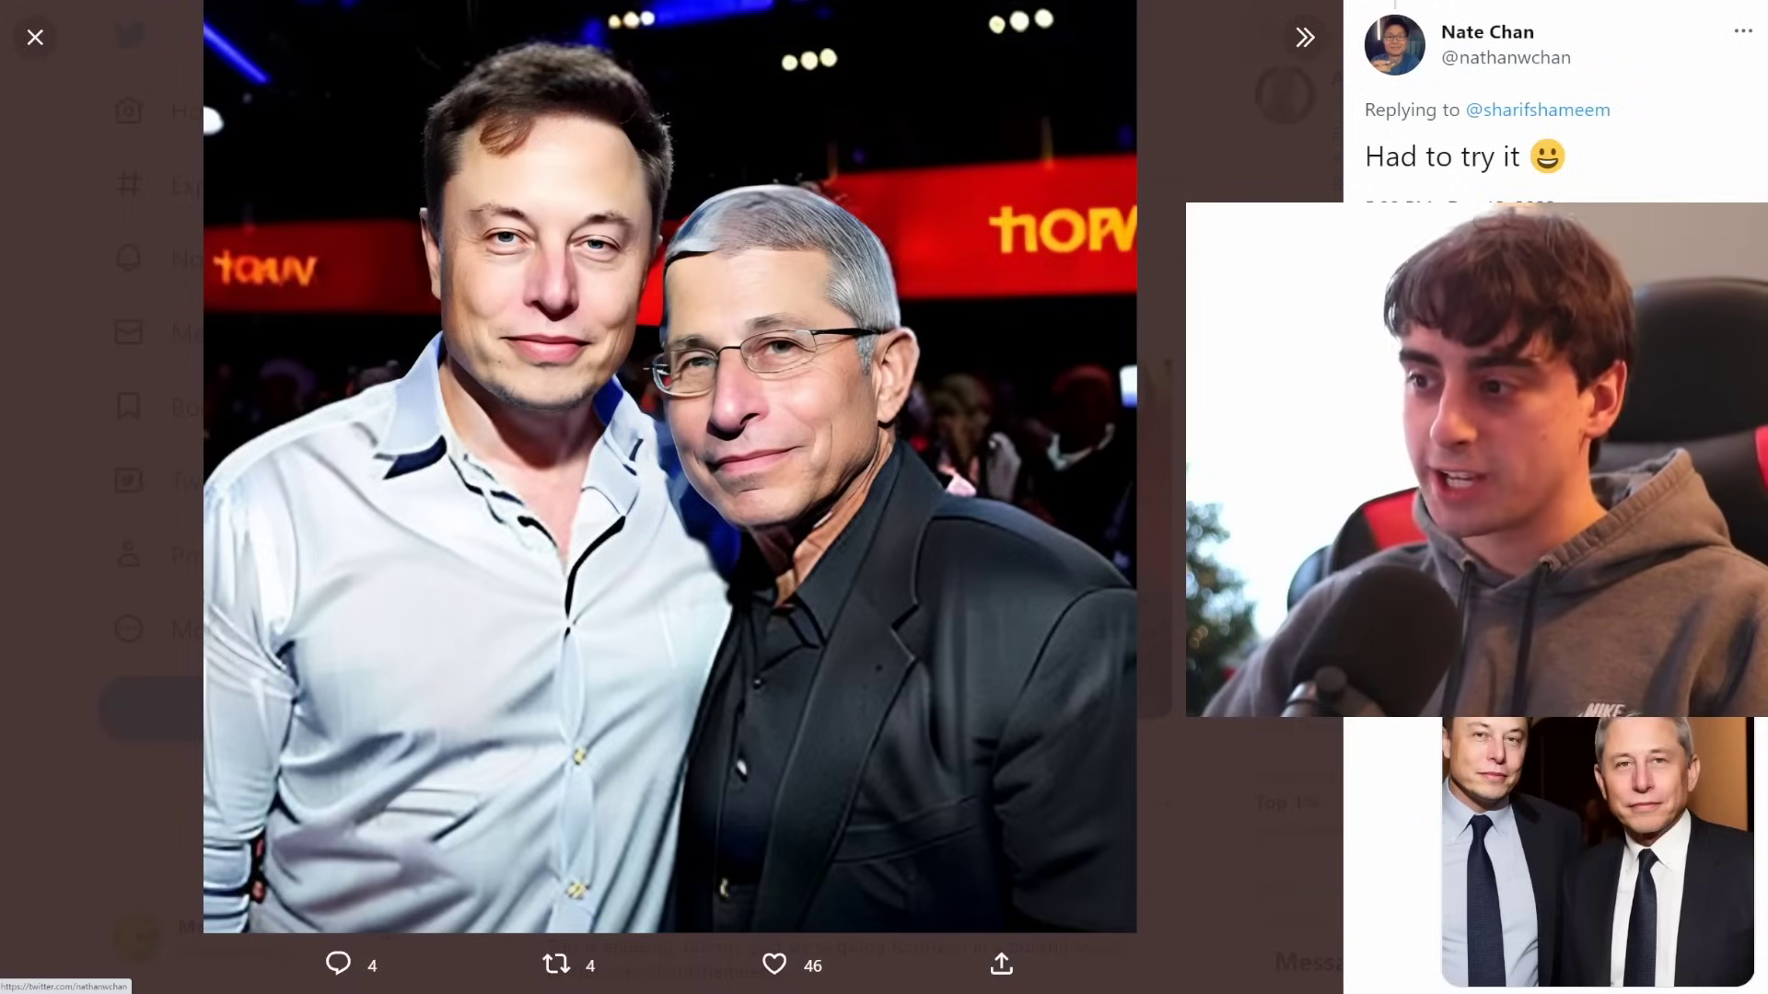
key(Right)
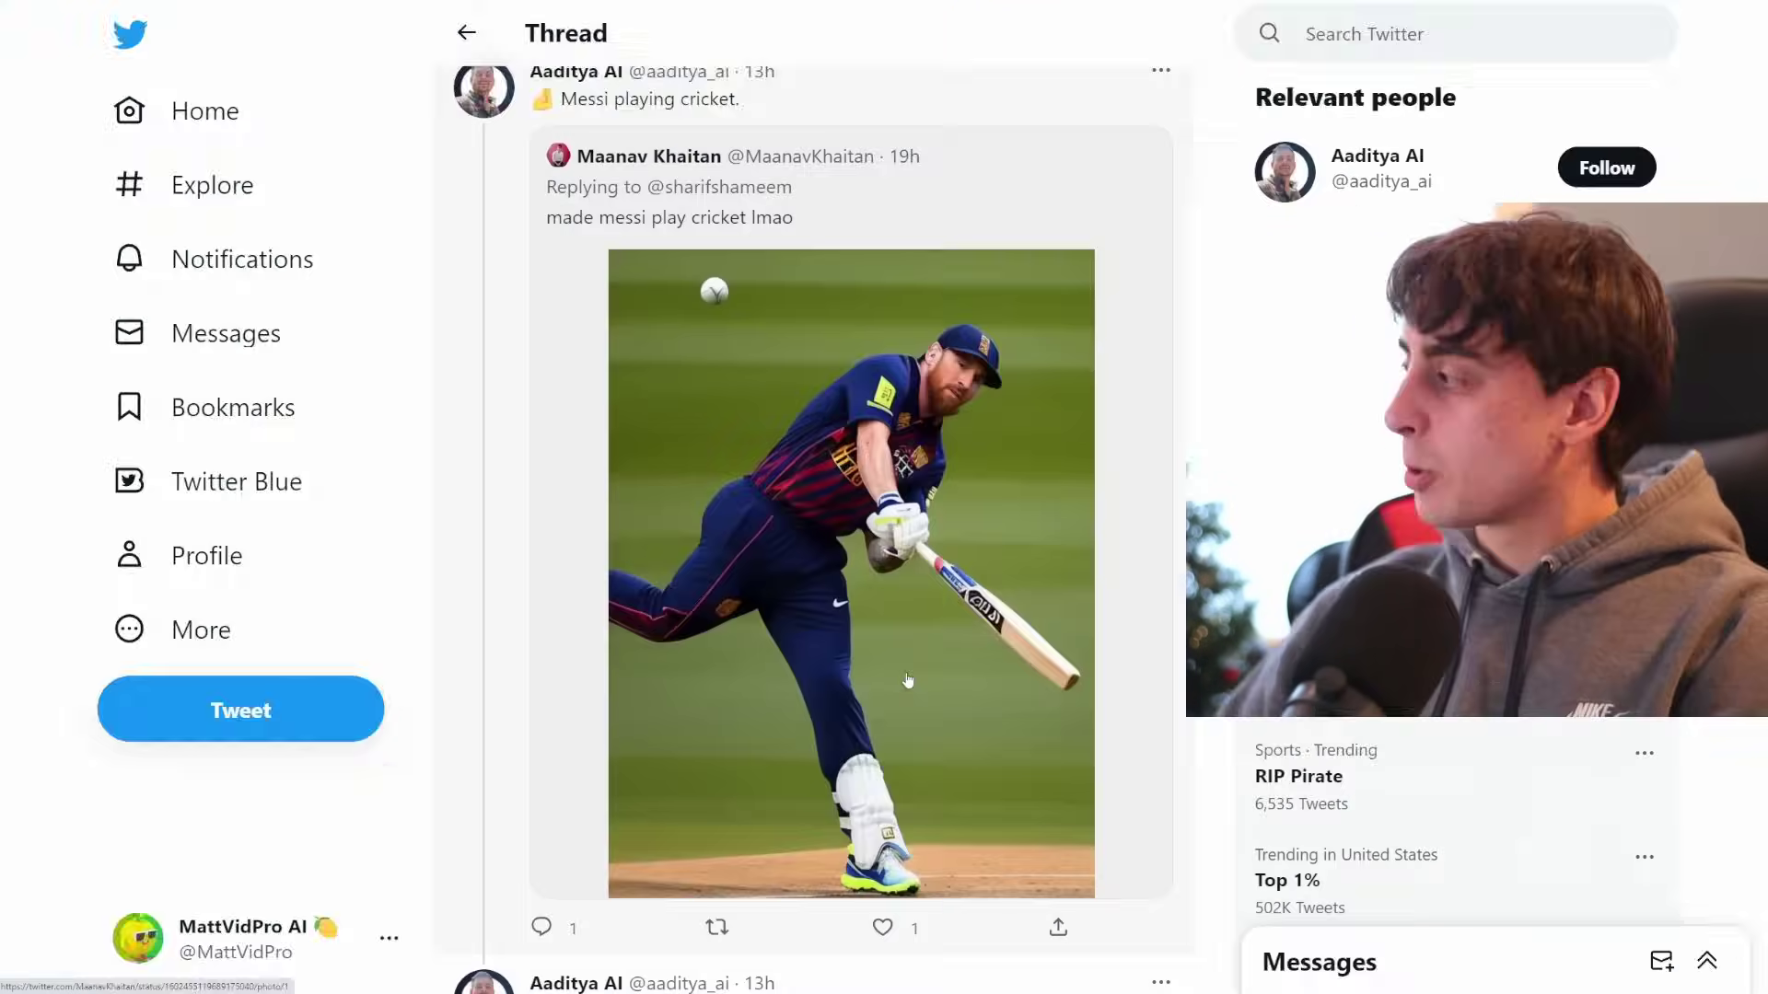
View the Einstein and Turing-as-astronaut images full size, then open the white sports car image.
scroll(902, 708, down, 1)
scroll(987, 390, down, 5)
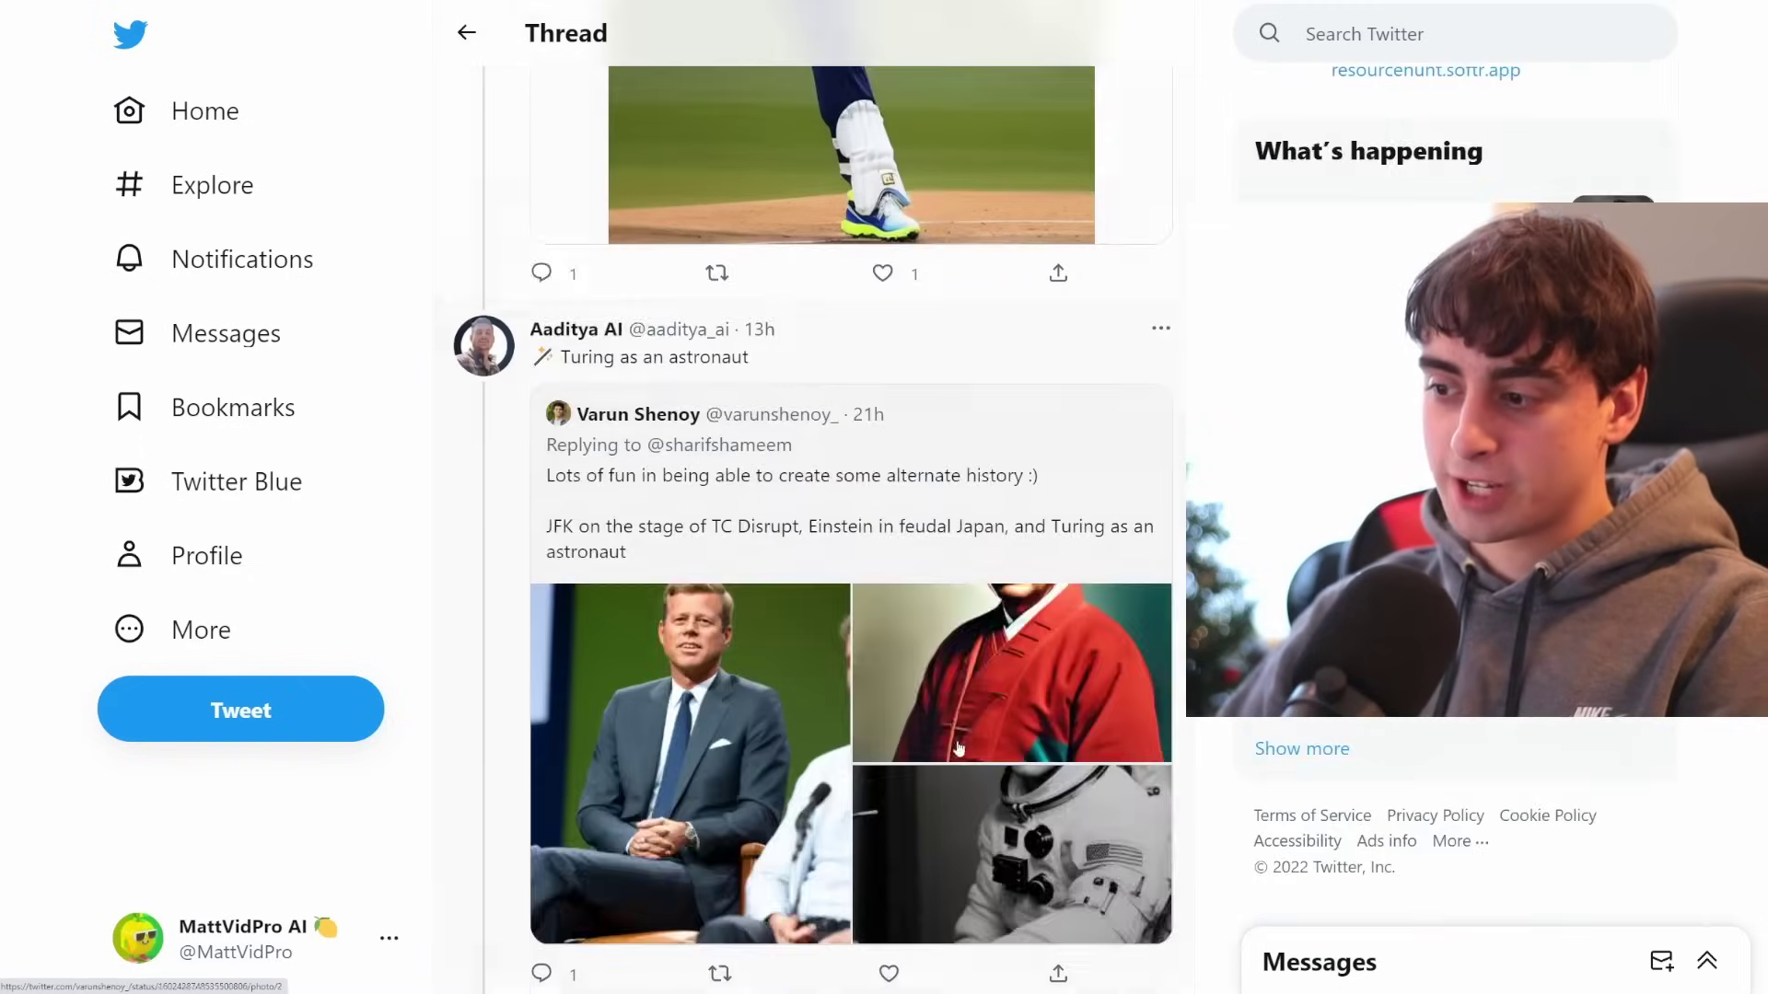
click(1013, 671)
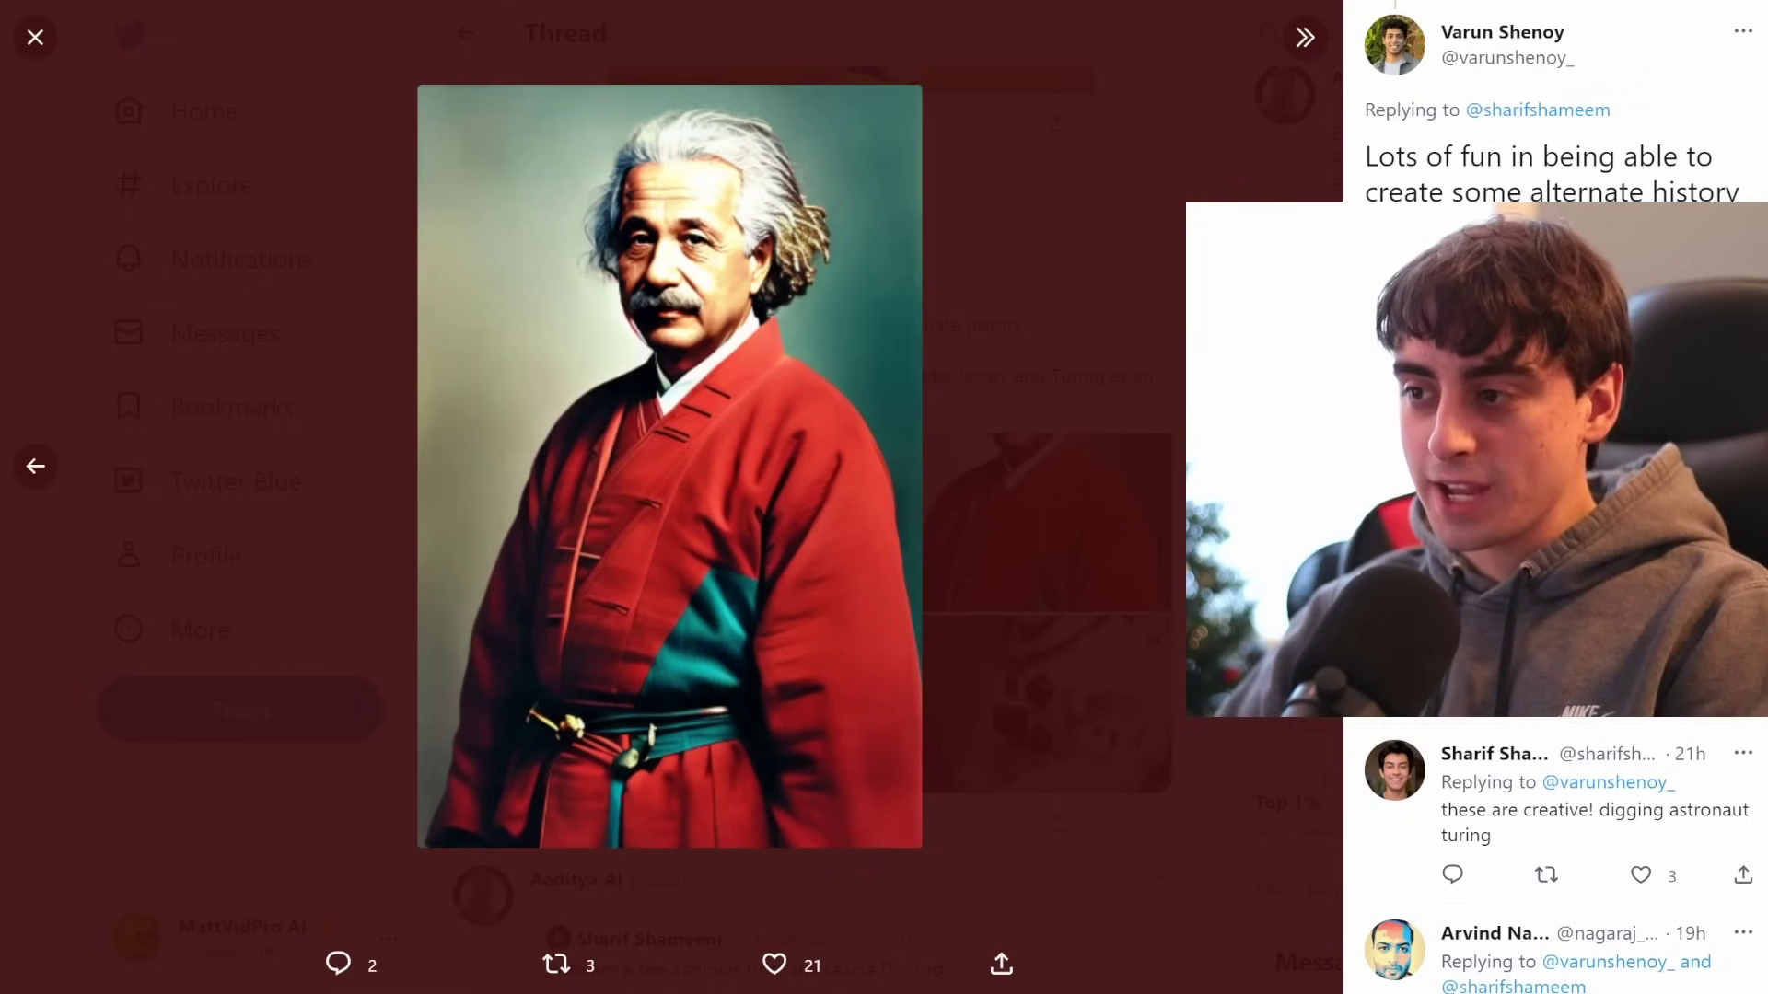
key(Right)
click(1097, 486)
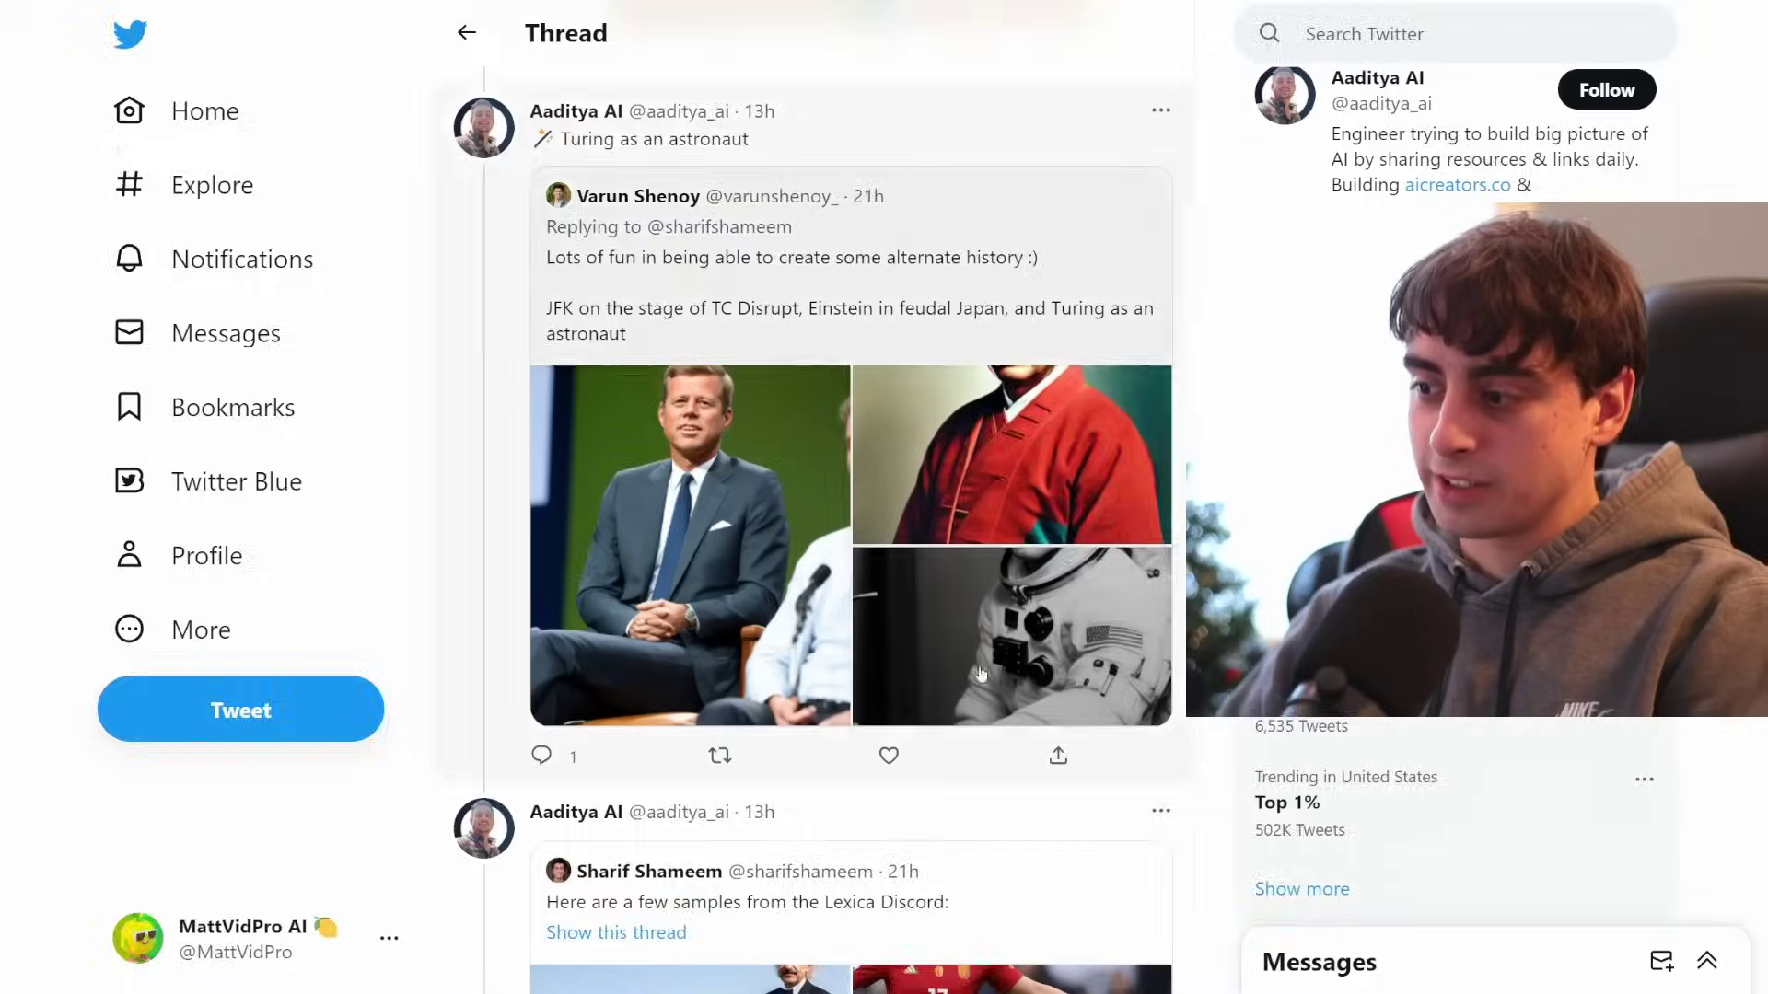
click(1123, 545)
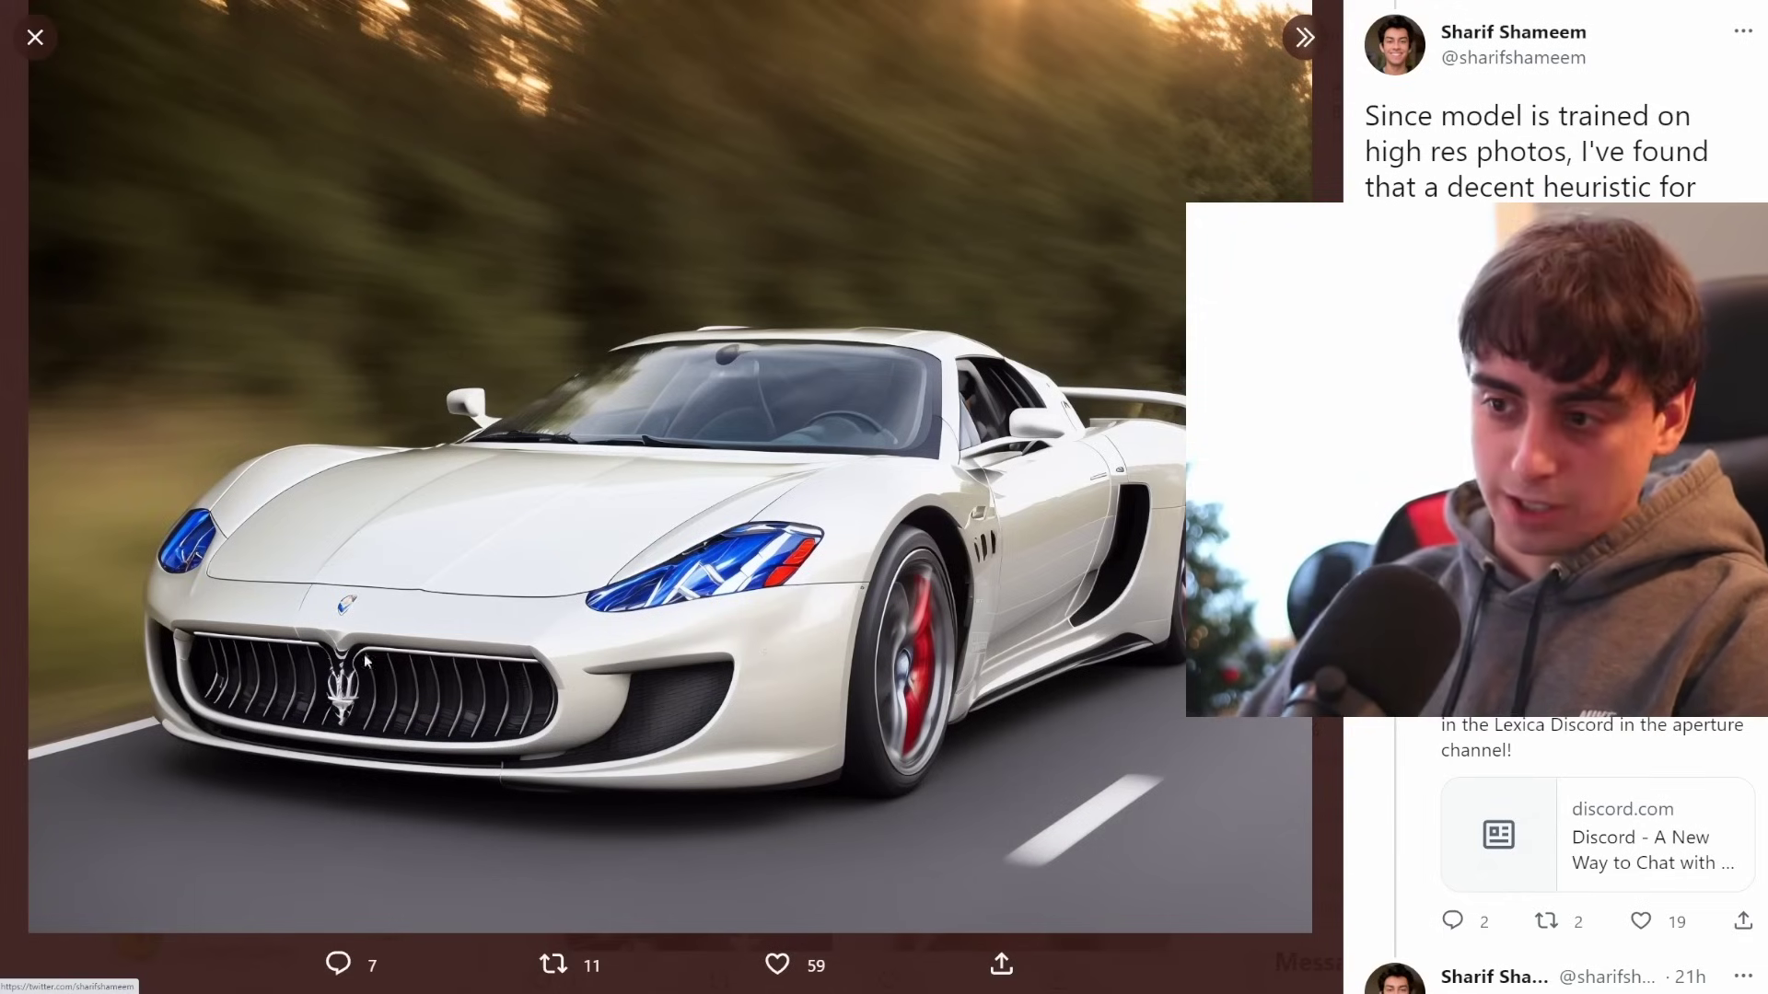
Advance through the tweet's remaining sample images, including the puffer suit.
key(Right)
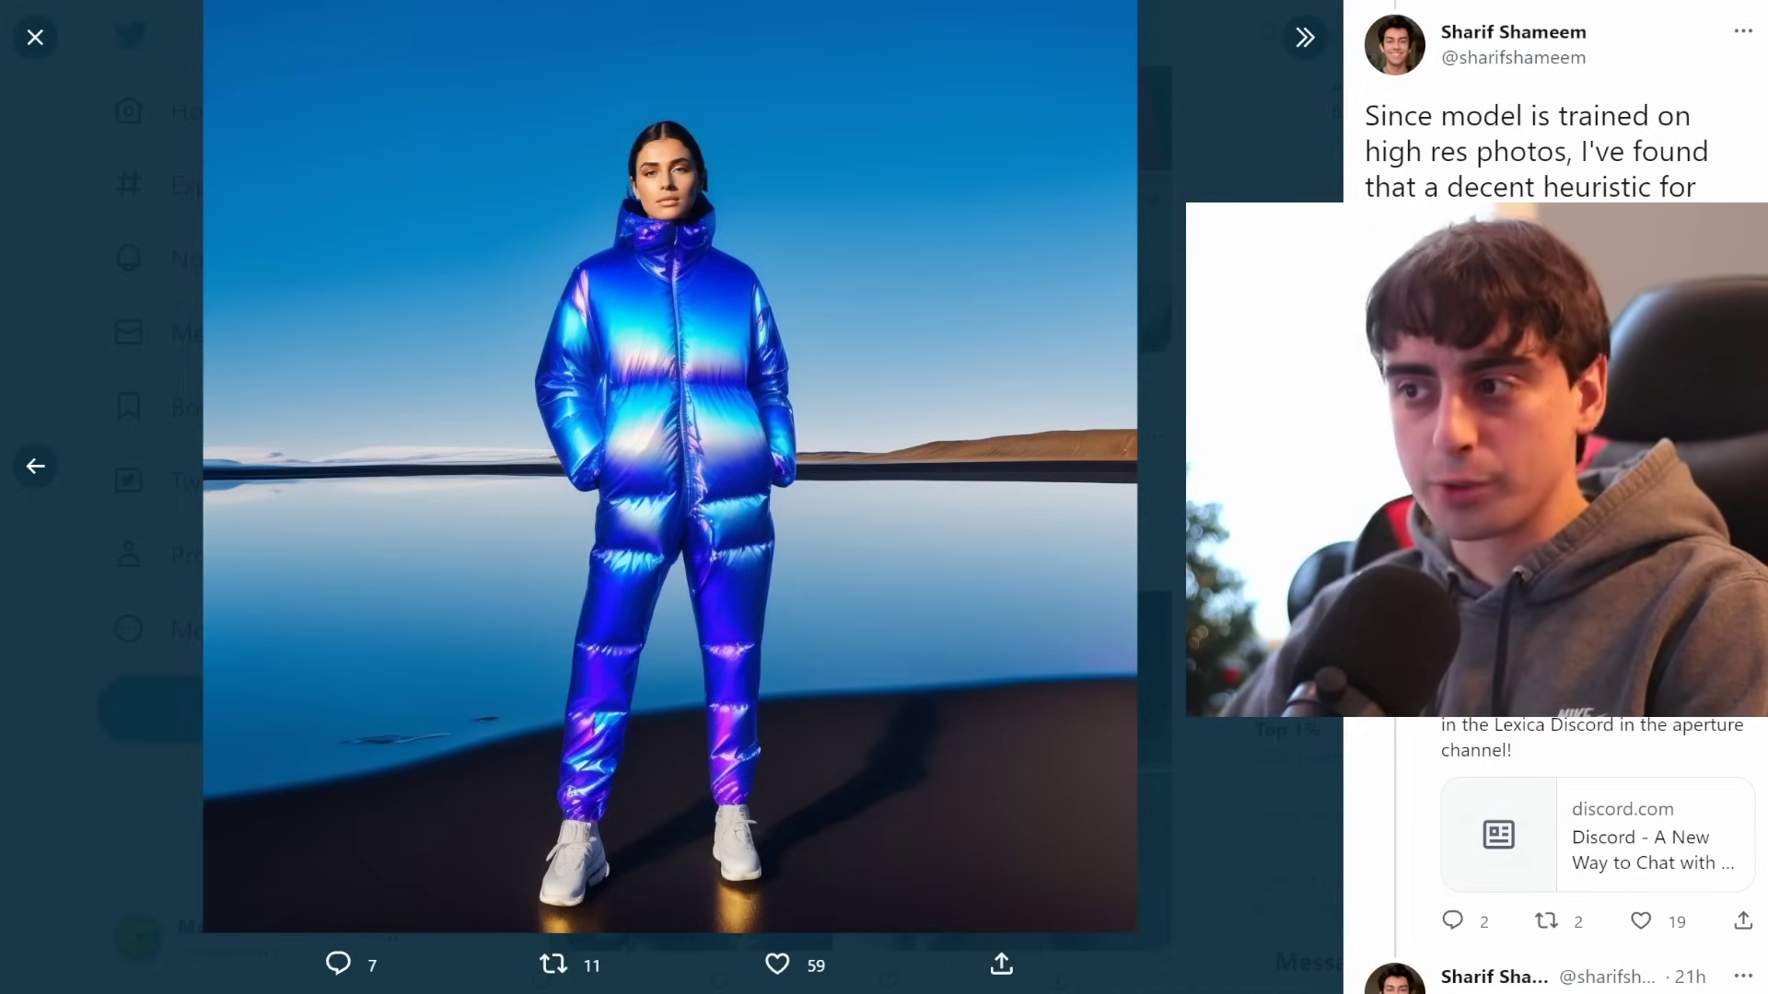
key(Right)
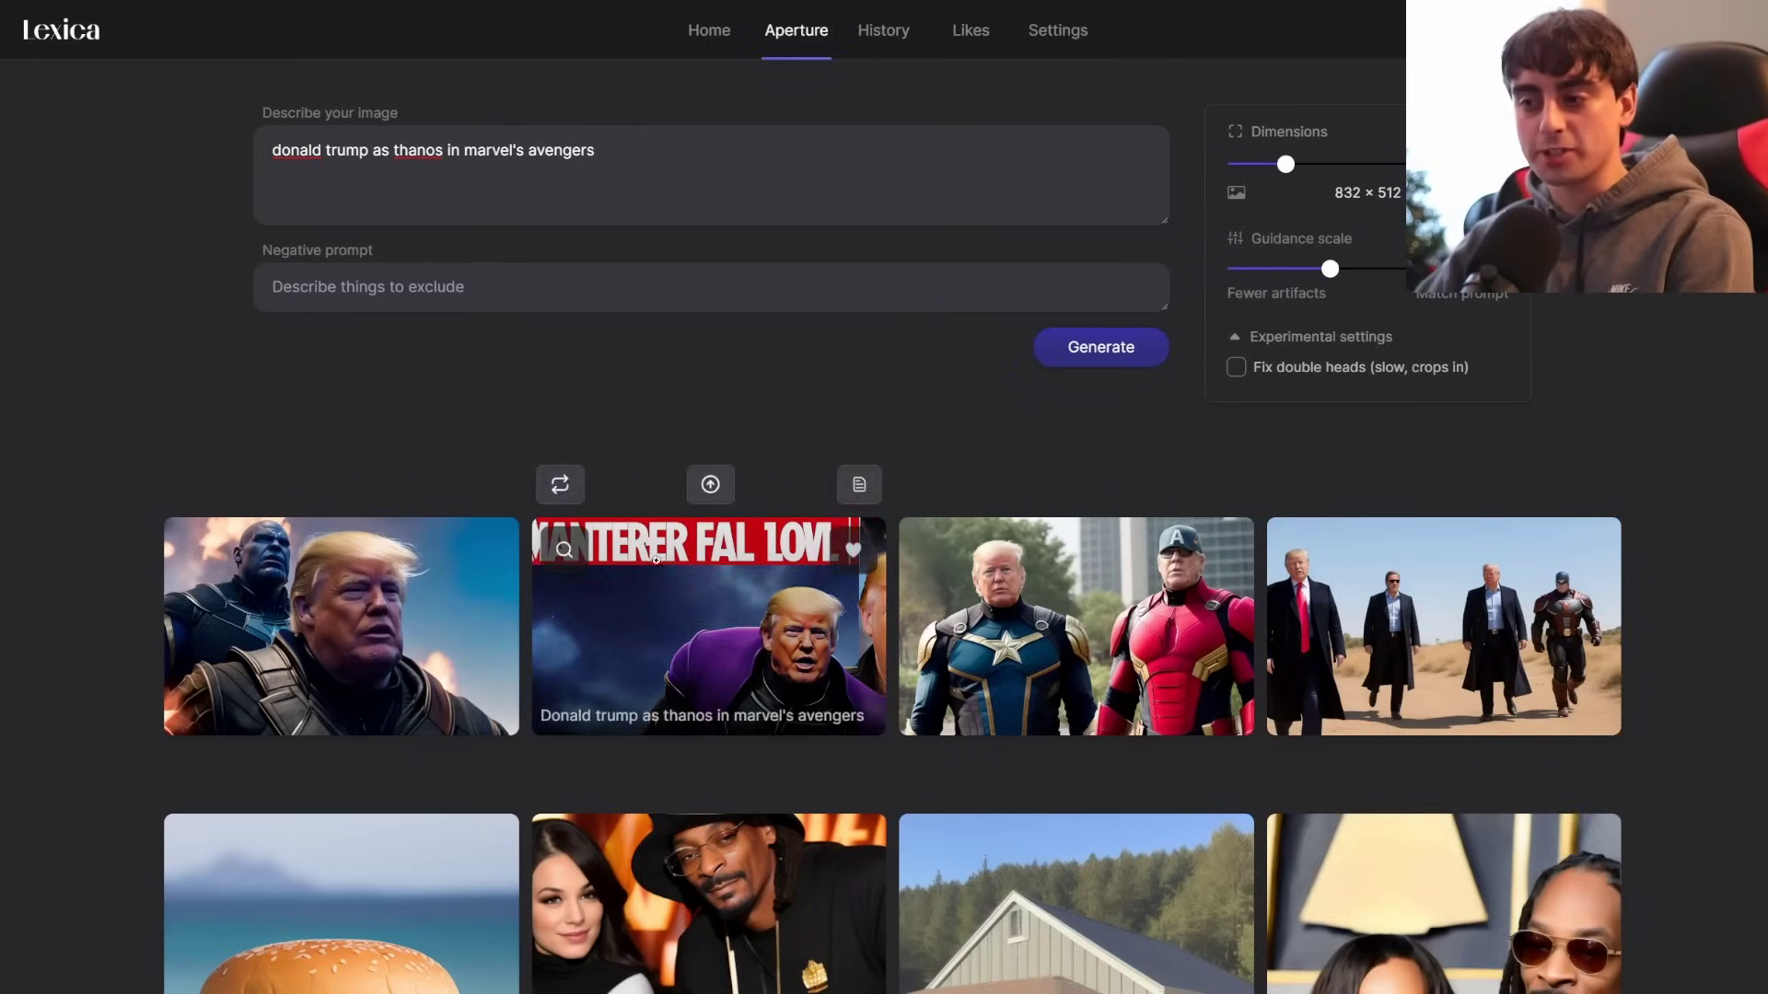
Enlarge the first Trump-as-Thanos result, then step through the purple-suited Trump, costumed heroes, and desert walkers.
click(378, 650)
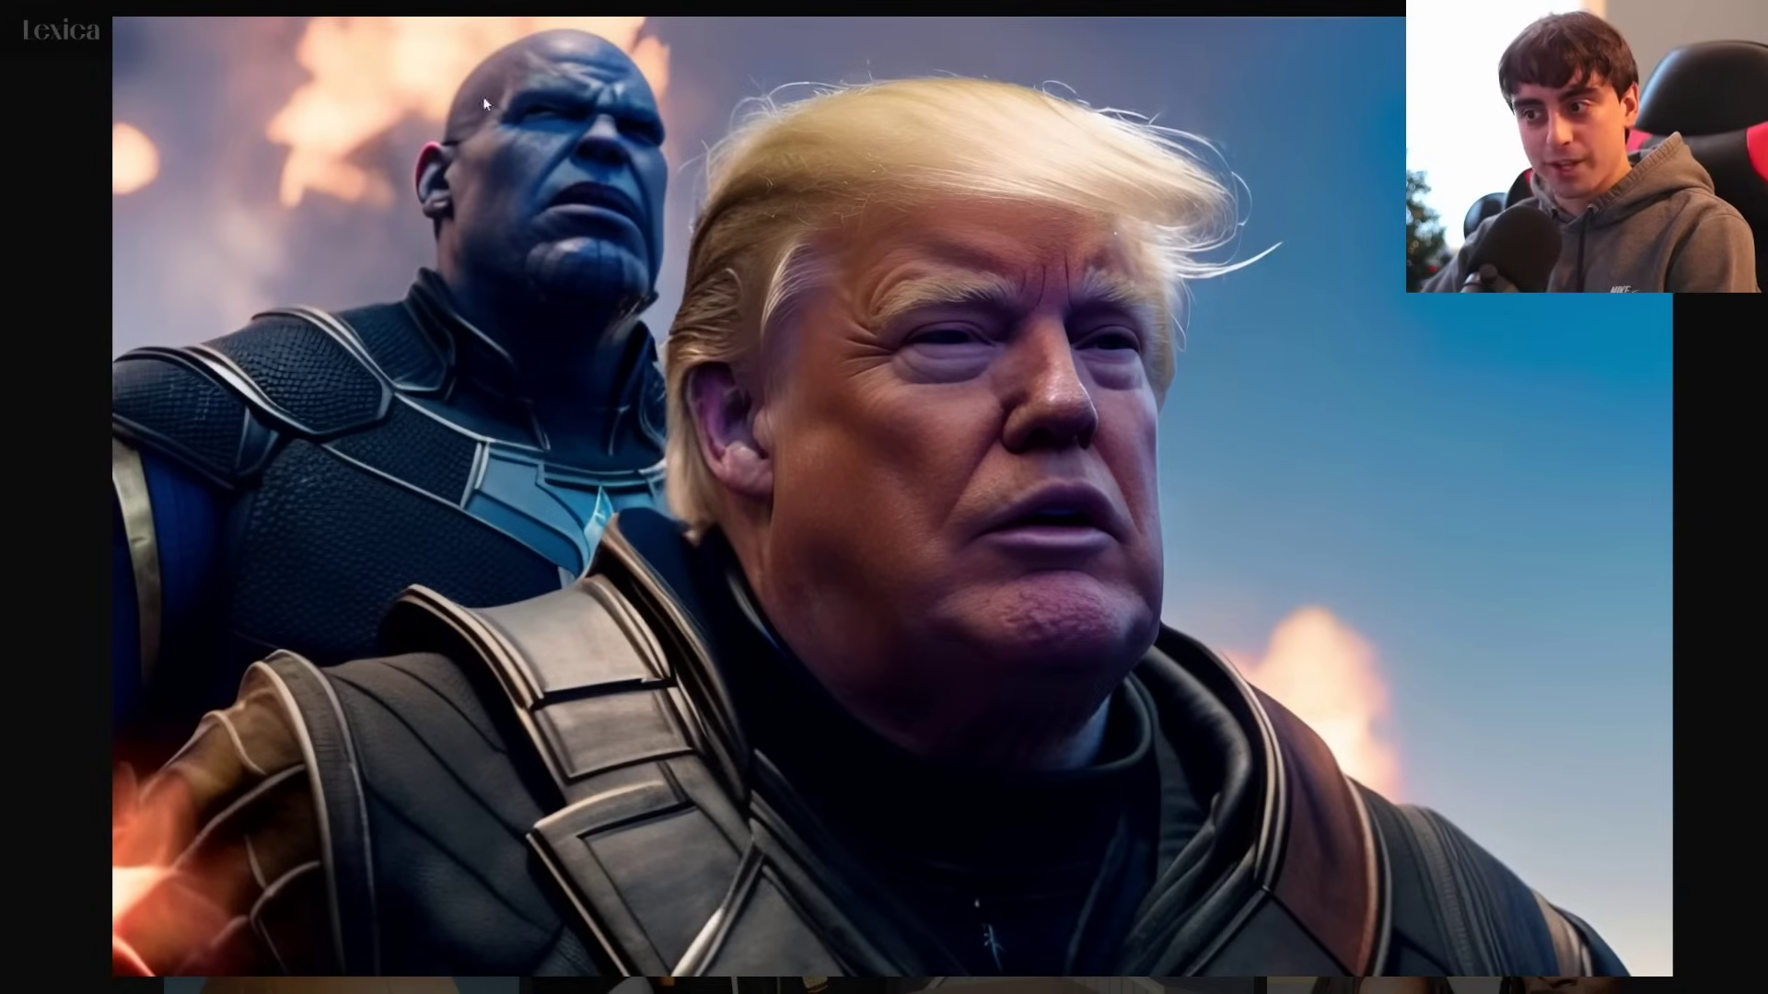
key(Right)
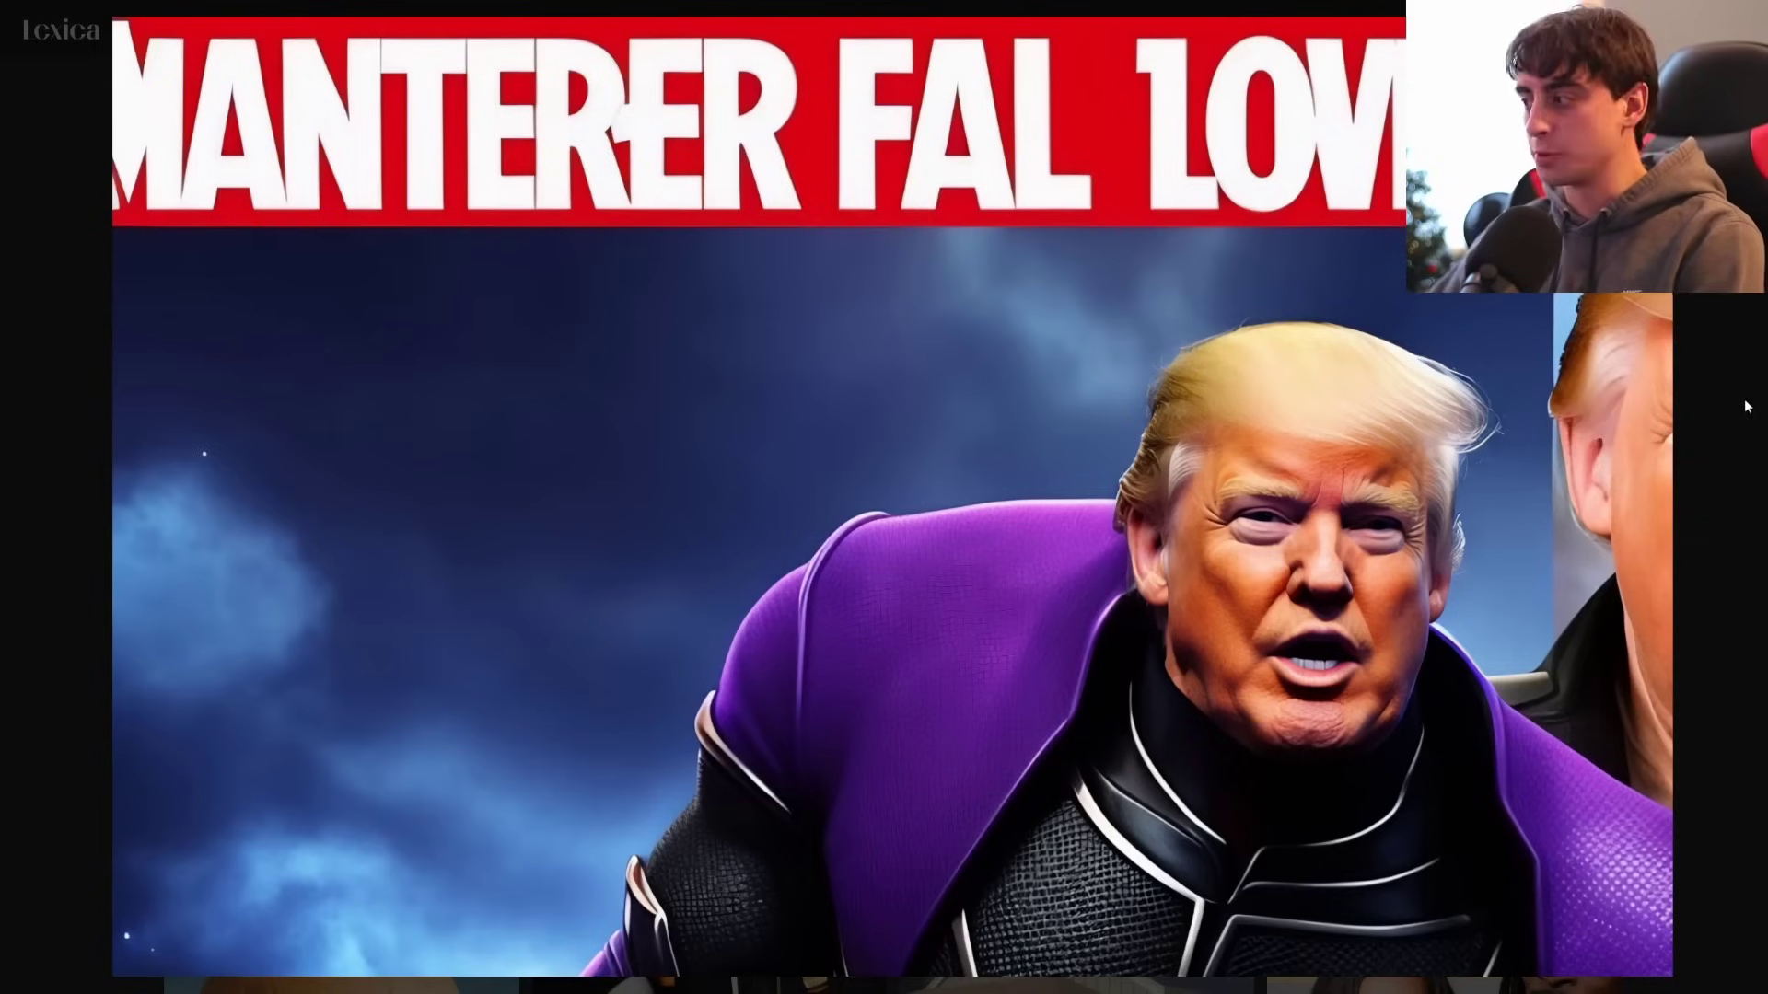
key(Right)
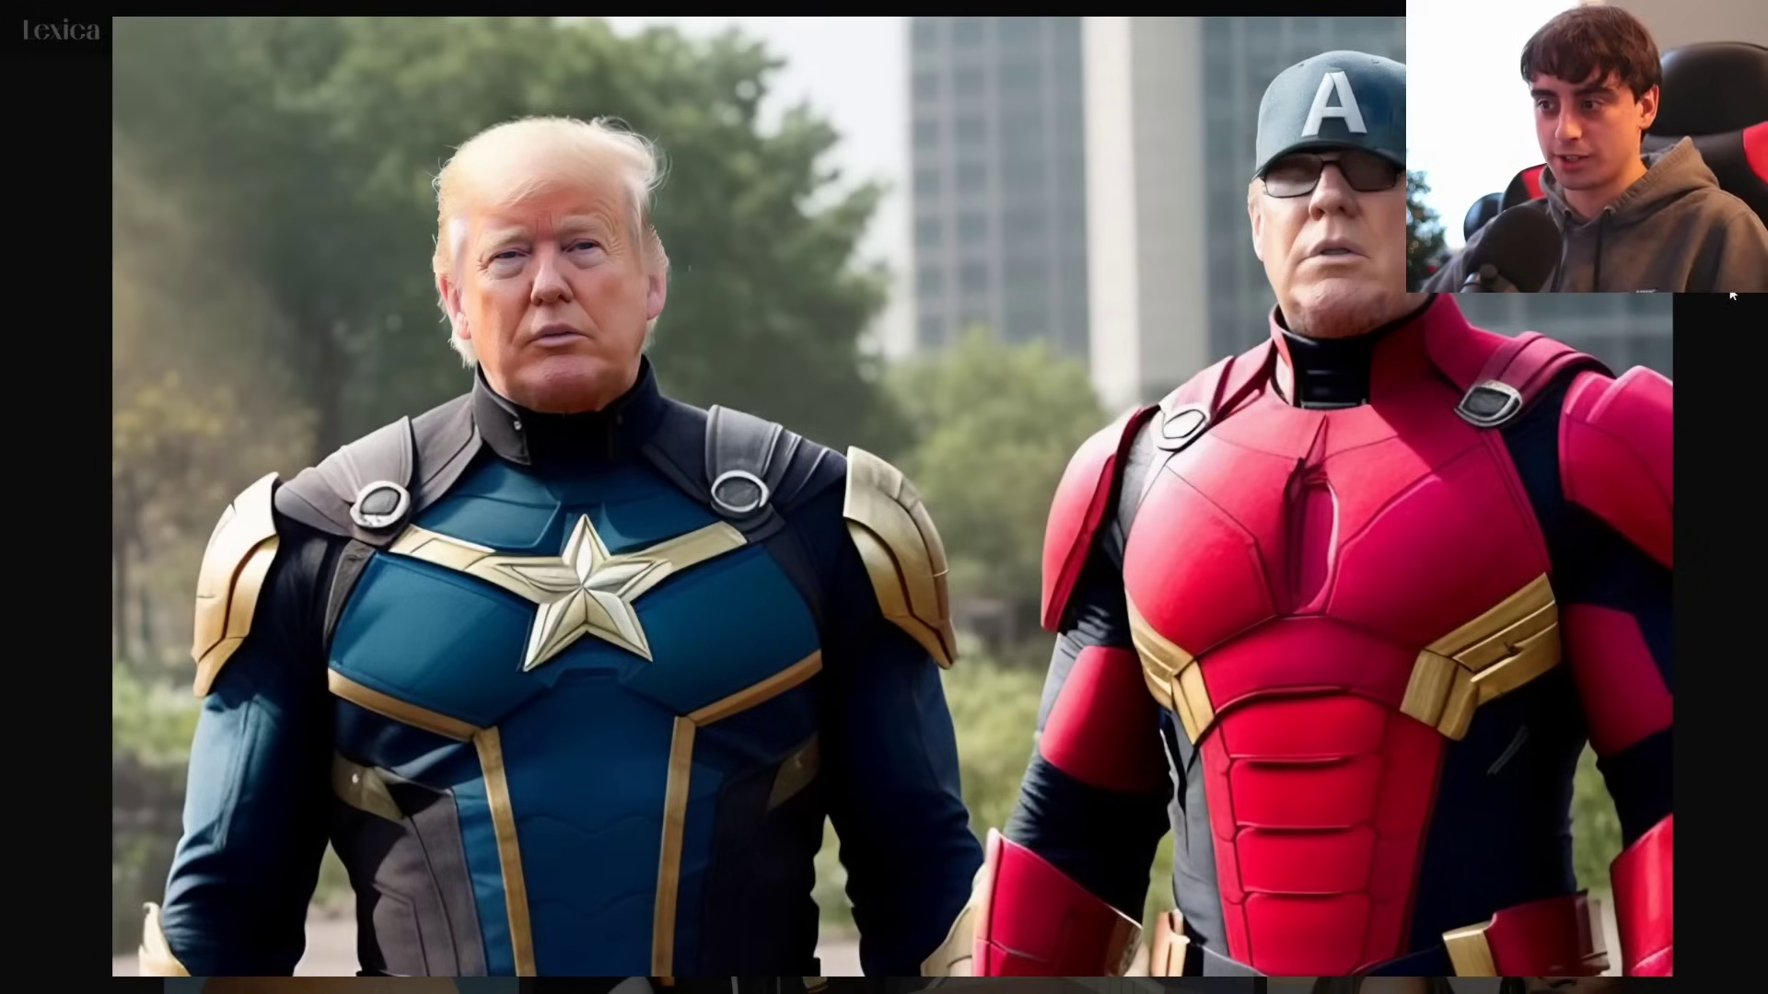
key(Right)
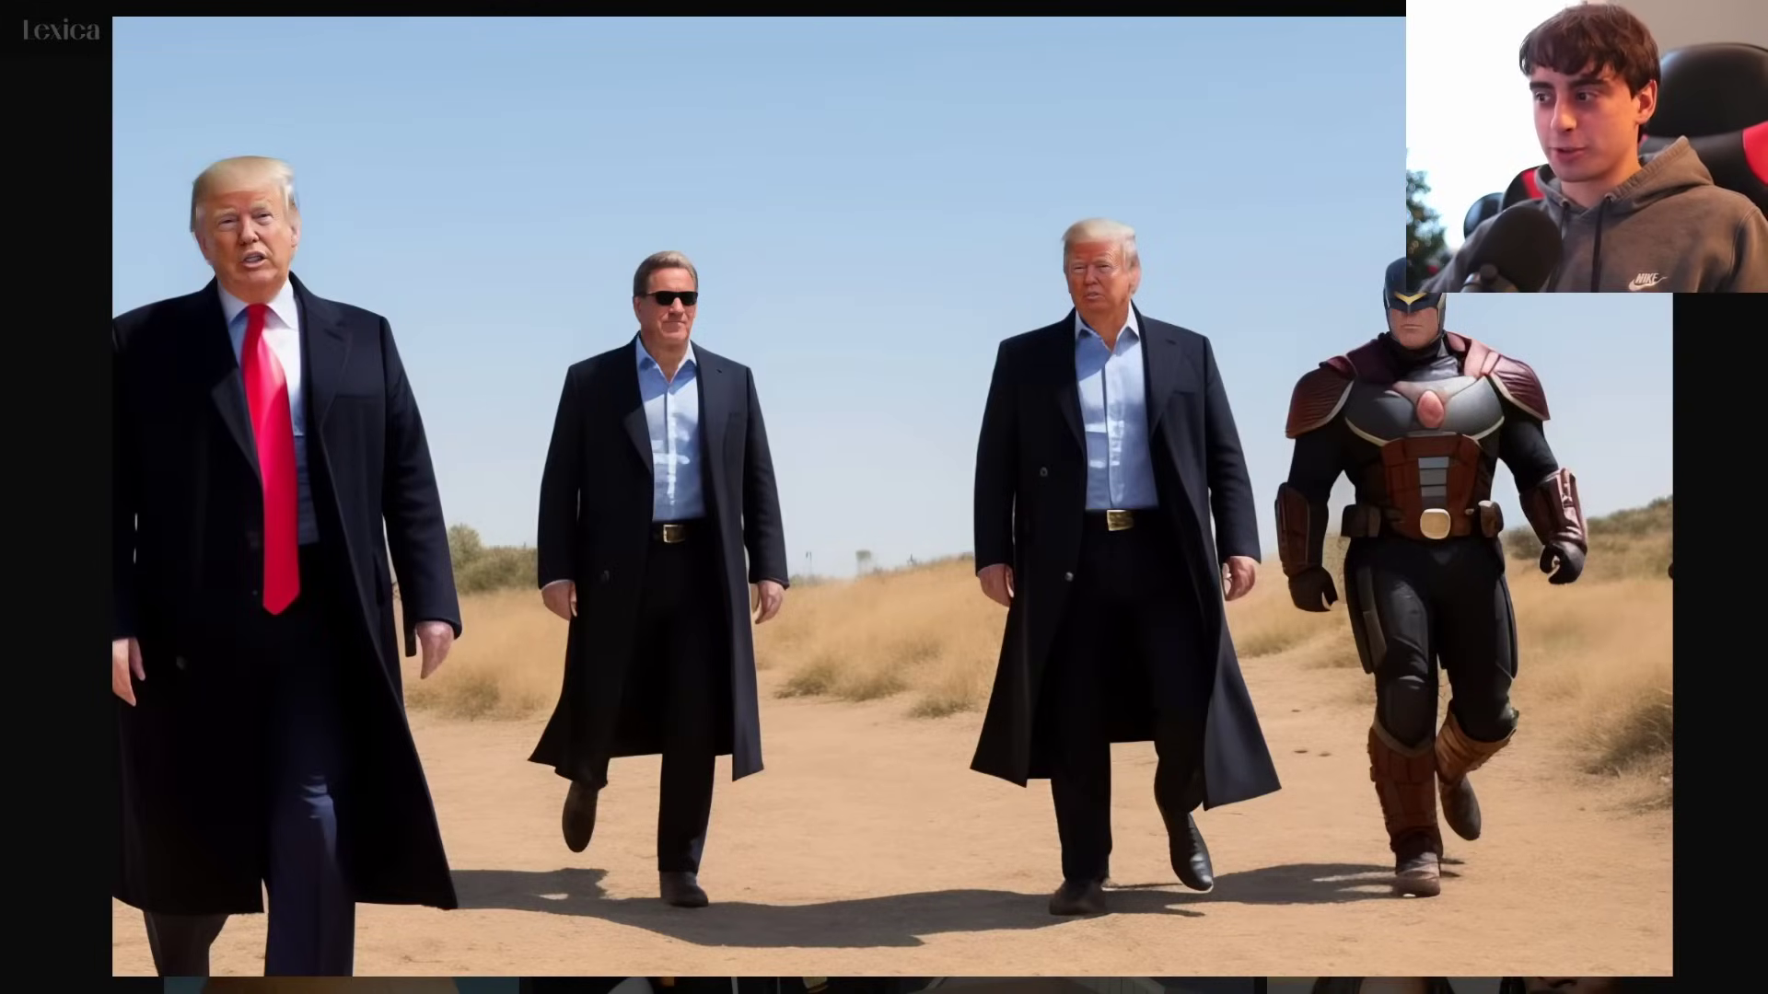